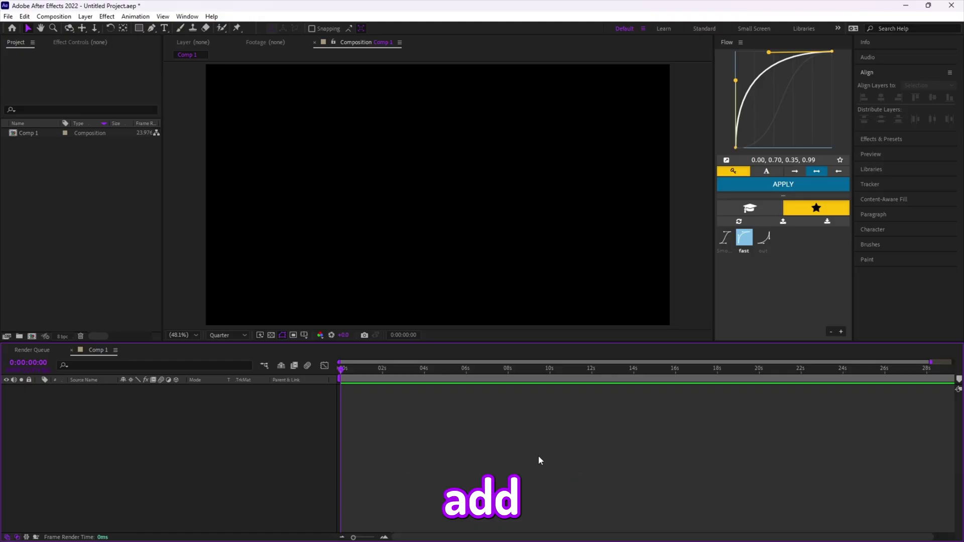
Step: Add separate text layers reading "PLease", "like", "and" and "subscribe" to the composition
click(164, 28)
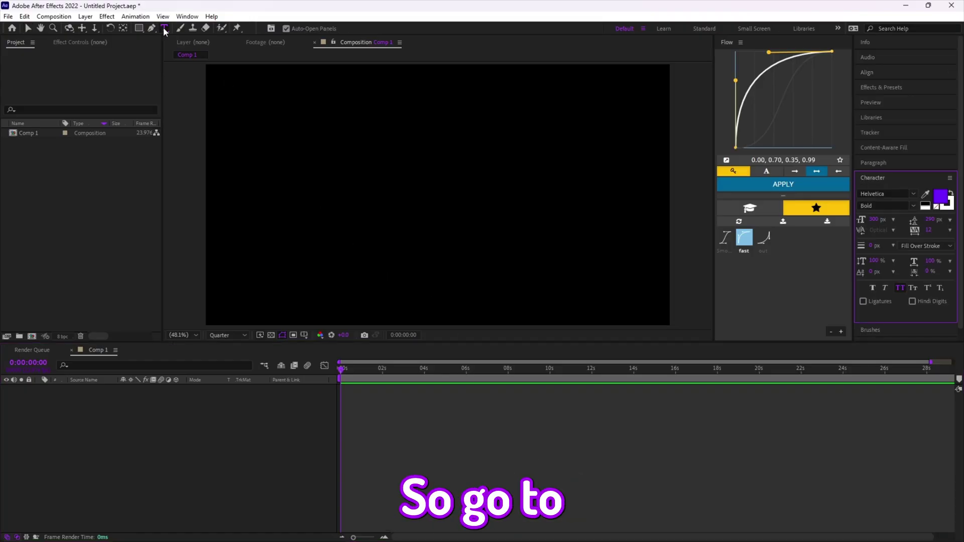
click(352, 206)
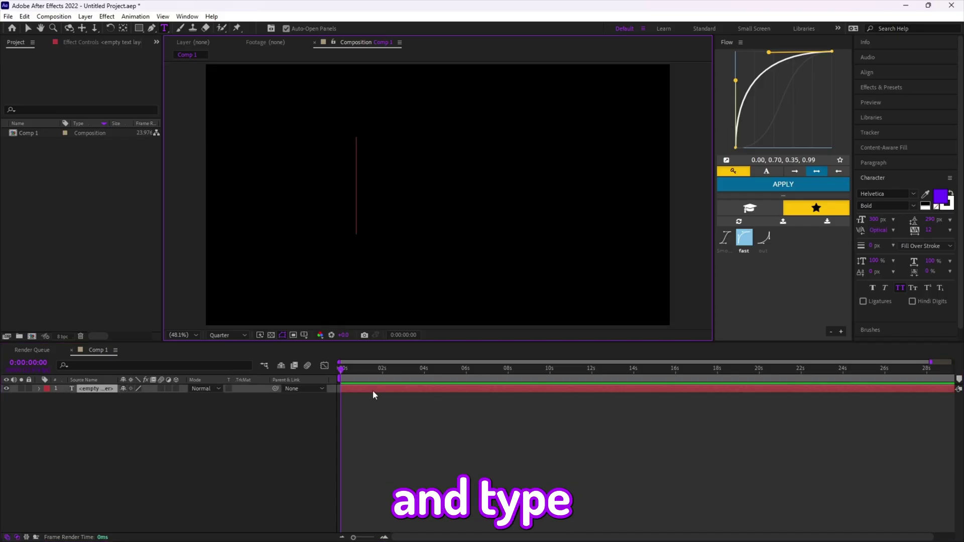
text(PLease)
key(Escape)
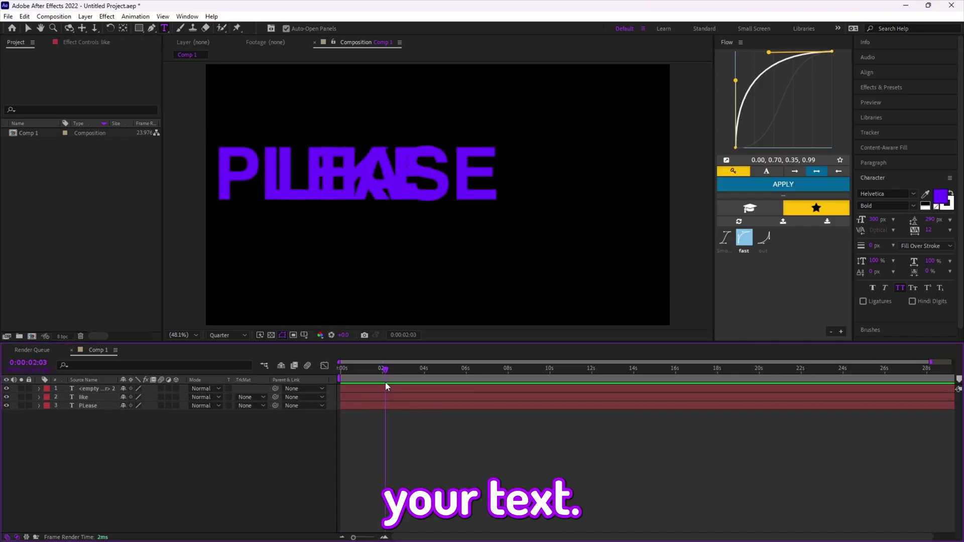
double_click(395, 415)
text(and)
double_click(383, 403)
text(subscribe)
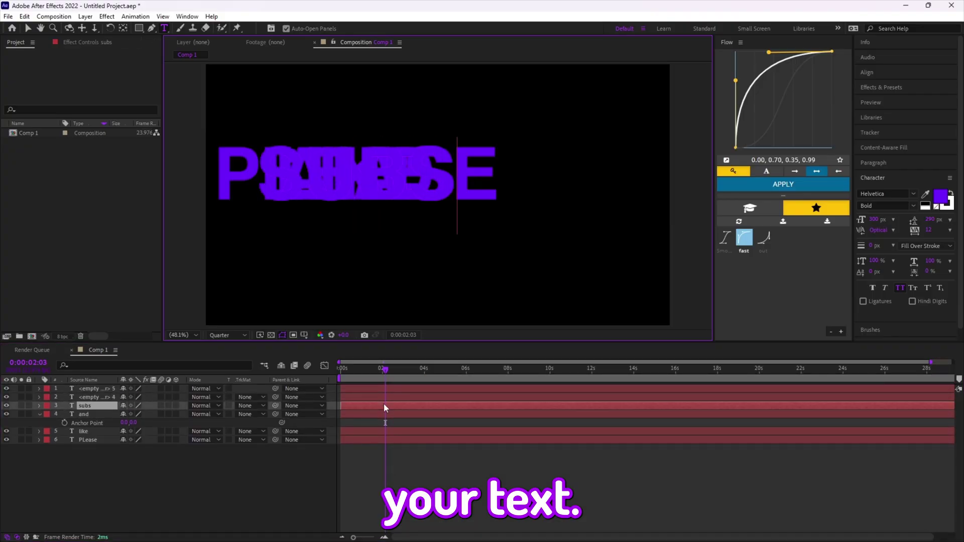
Step: Add two more text layers reading "thank" and "you", and return the playhead to the start of the timeline
double_click(368, 397)
text(thank you)
double_click(374, 398)
text(thank)
double_click(374, 388)
text(you)
click(406, 455)
drag(385, 370, 319, 388)
Step: Use Align to center the "PLease" text layer horizontally and vertically in the composition
click(363, 438)
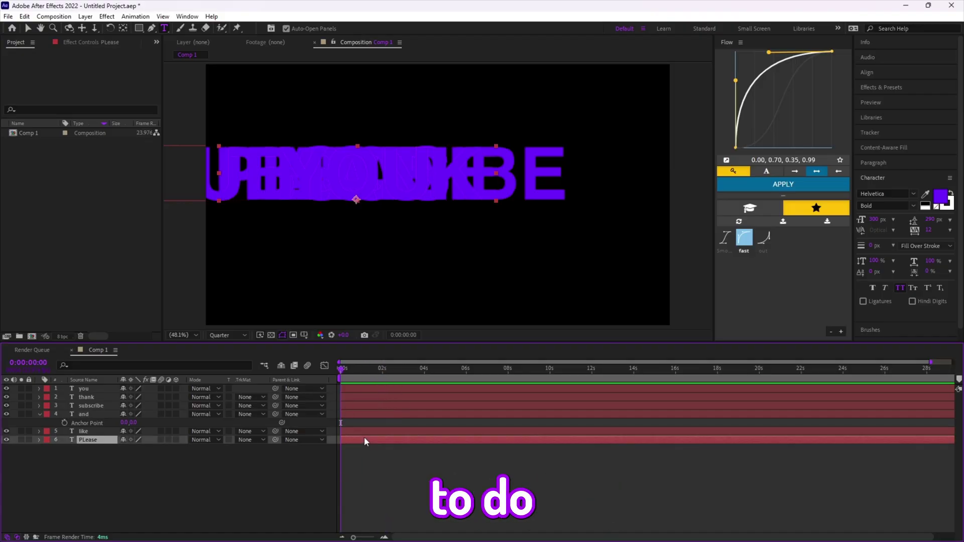
shift+click(360, 390)
click(867, 72)
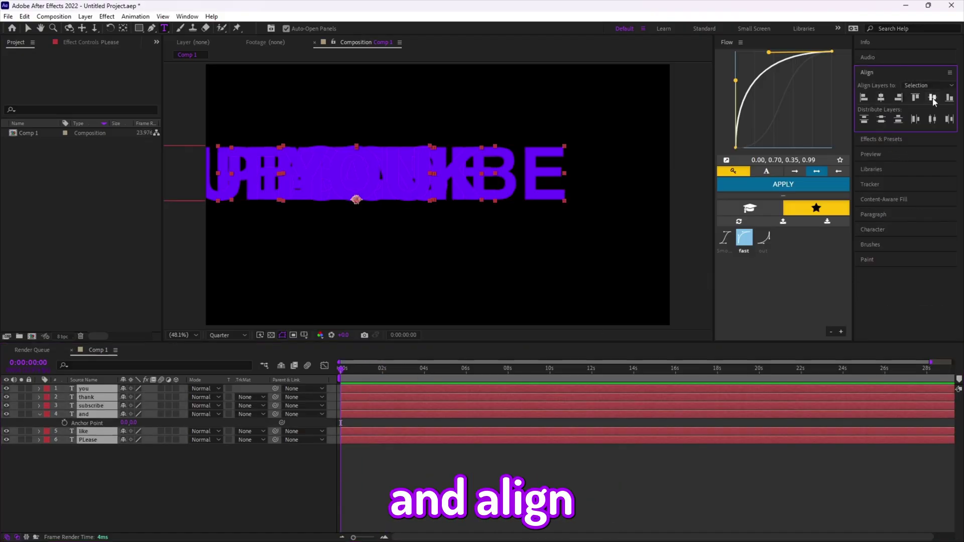
click(429, 453)
click(403, 440)
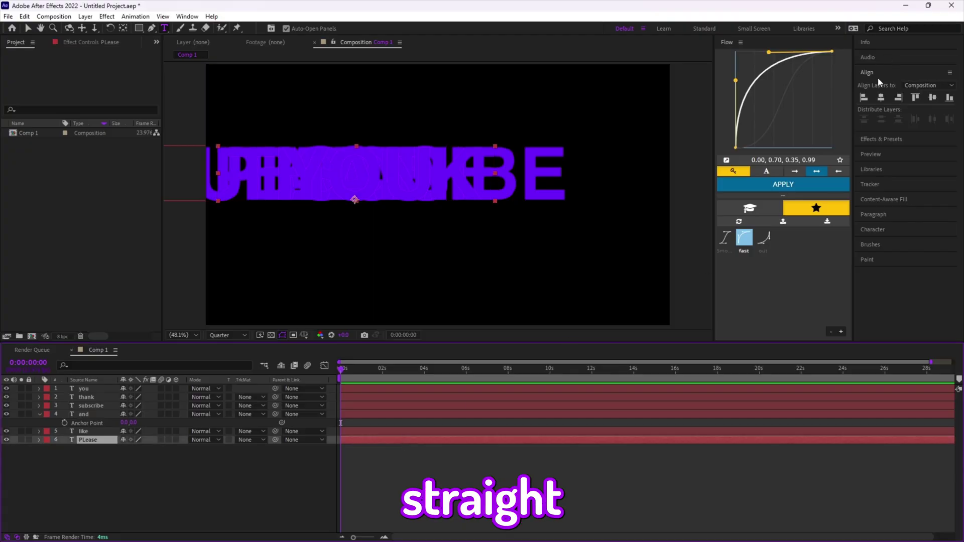
click(880, 97)
click(932, 97)
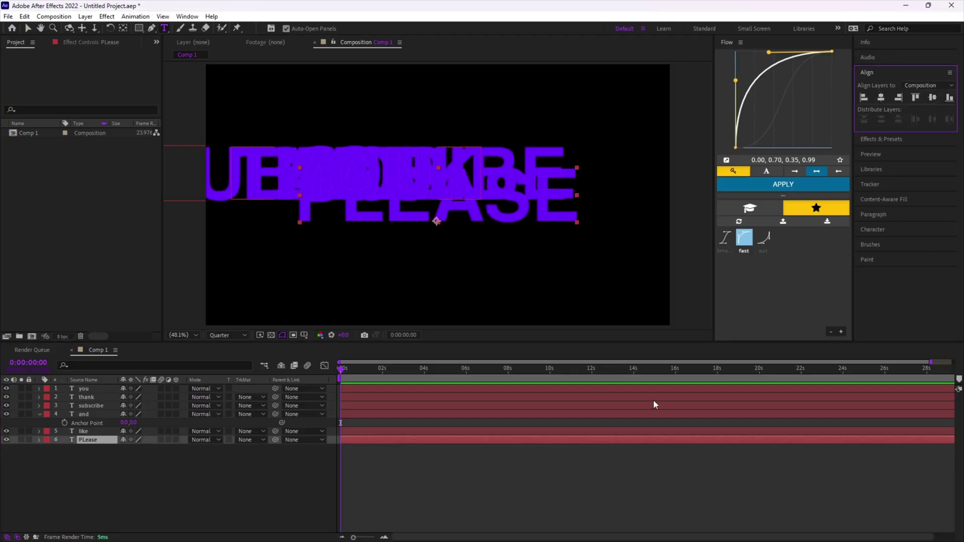
Step: Align all six text layers to one another by their horizontal and vertical centers
click(444, 430)
click(414, 440)
shift+click(419, 389)
click(881, 98)
click(932, 97)
Step: Center the "PLease" and "like" text layers individually in the composition, both horizontally and vertically
click(380, 441)
click(880, 97)
click(932, 98)
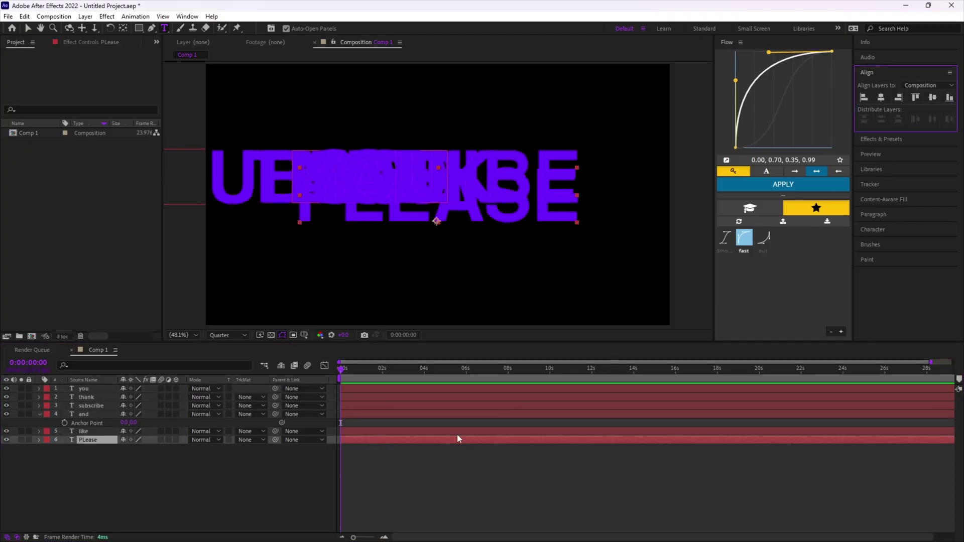
click(454, 431)
click(880, 97)
click(932, 97)
Step: Center the "and", "subscribe", "thank" and "you" text layers individually in the composition
click(481, 414)
click(880, 97)
click(932, 97)
click(467, 406)
click(881, 98)
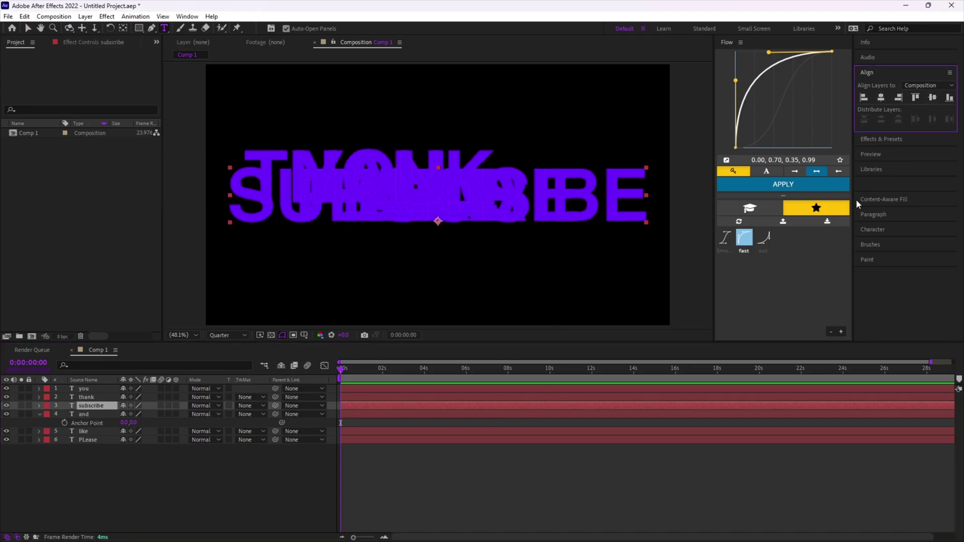
click(502, 389)
click(932, 97)
click(528, 491)
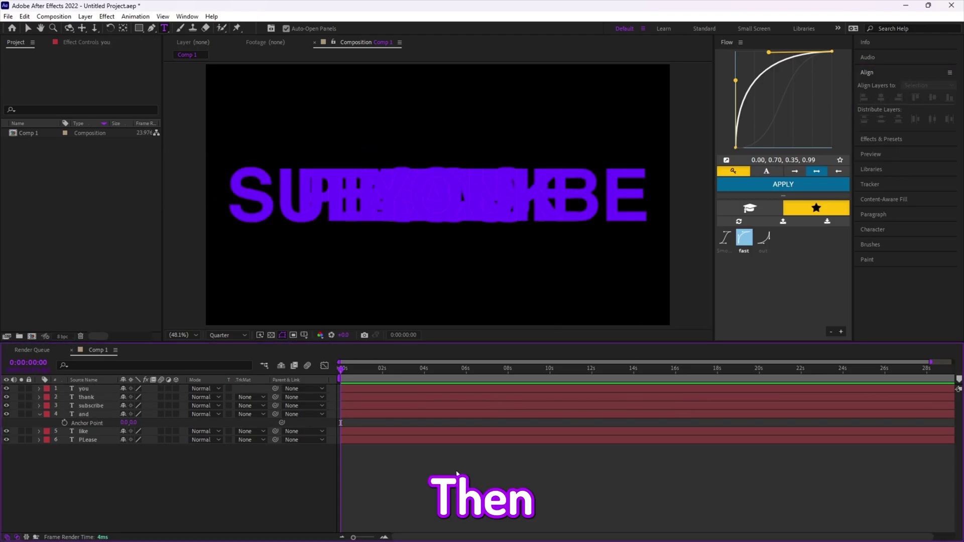
Step: Reveal the scale of all six text layers and set it to 40%
click(418, 433)
click(402, 441)
shift+click(428, 389)
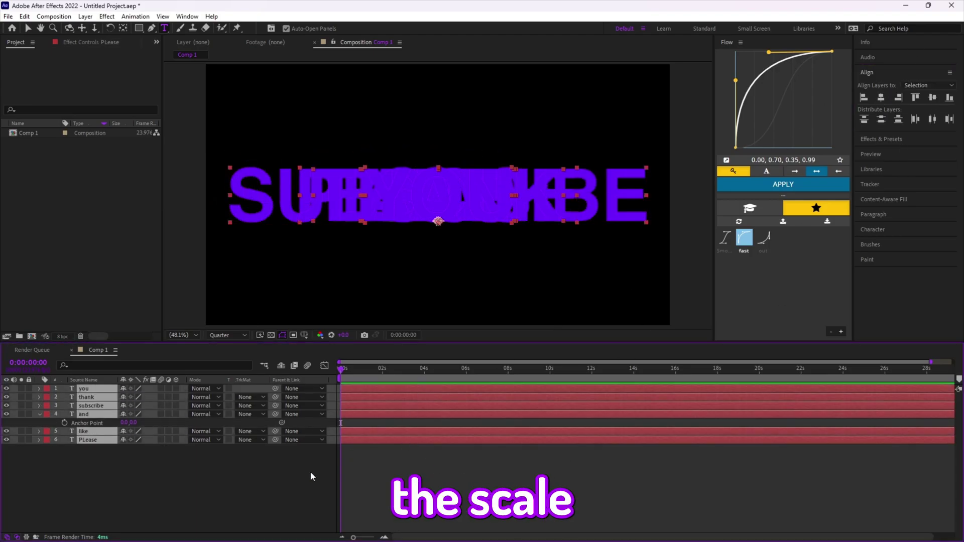
key(s)
click(135, 396)
text(40)
key(Return)
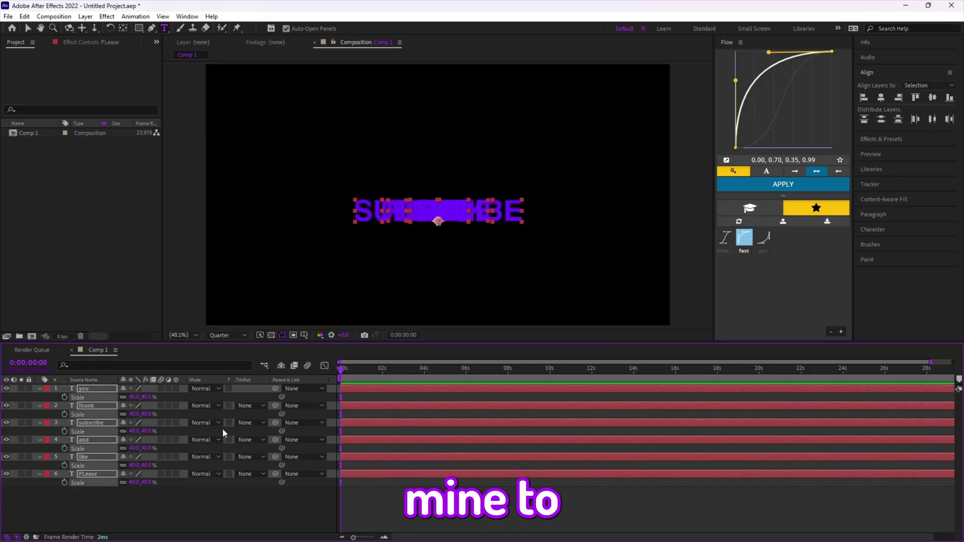
click(405, 508)
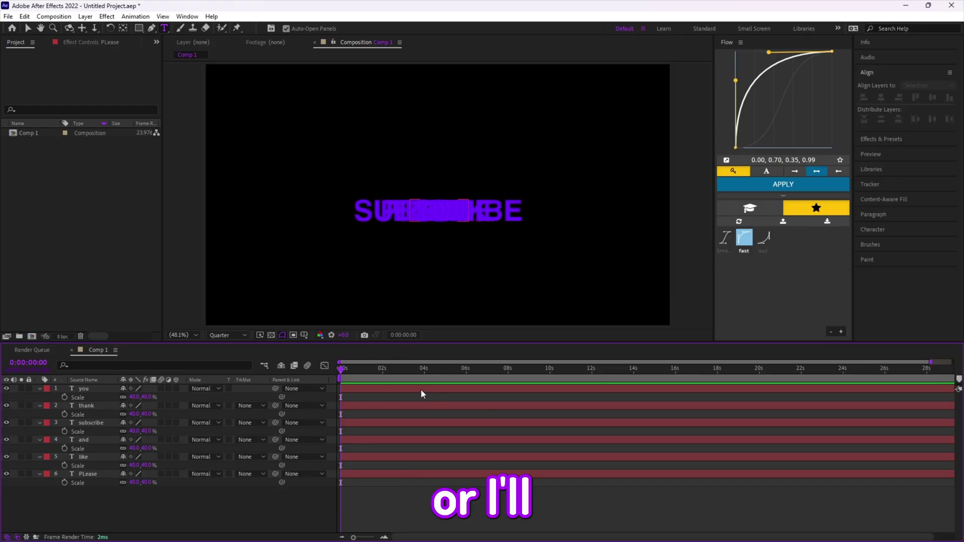
Step: Set the scale of all six text layers to 45%
key(ctrl+a)
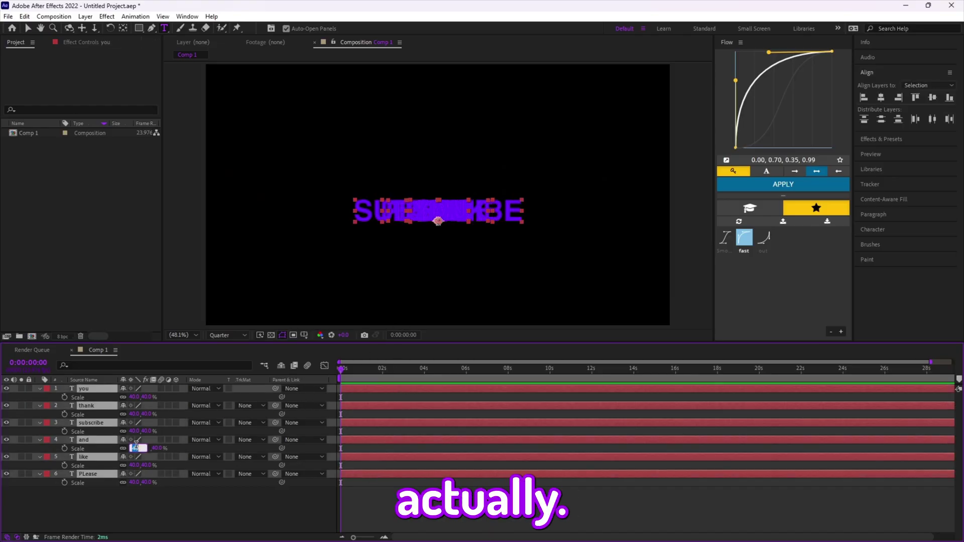
text(45)
key(Return)
key(ctrl+shift+a)
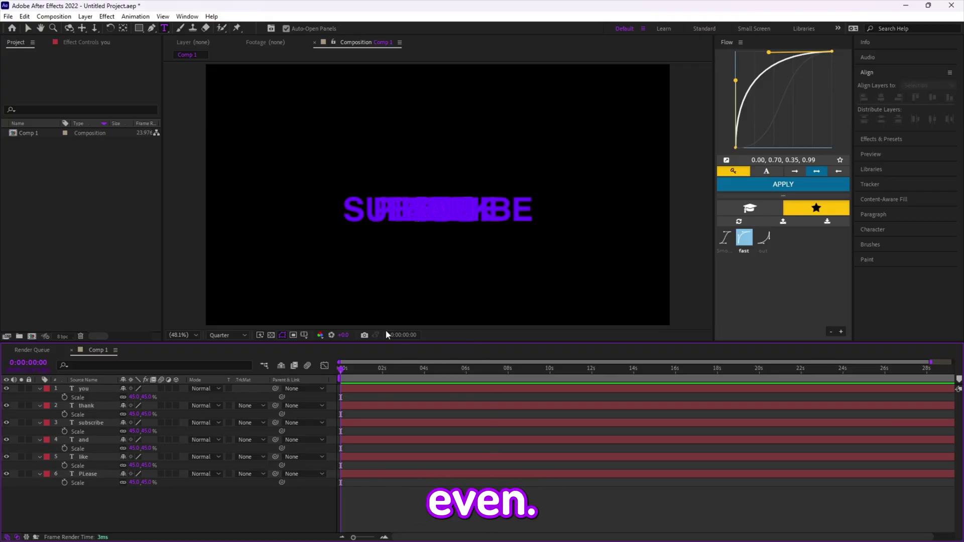
Step: Recenter the scaled "PLease", "like" and "and" text layers one by one in the composition
click(381, 390)
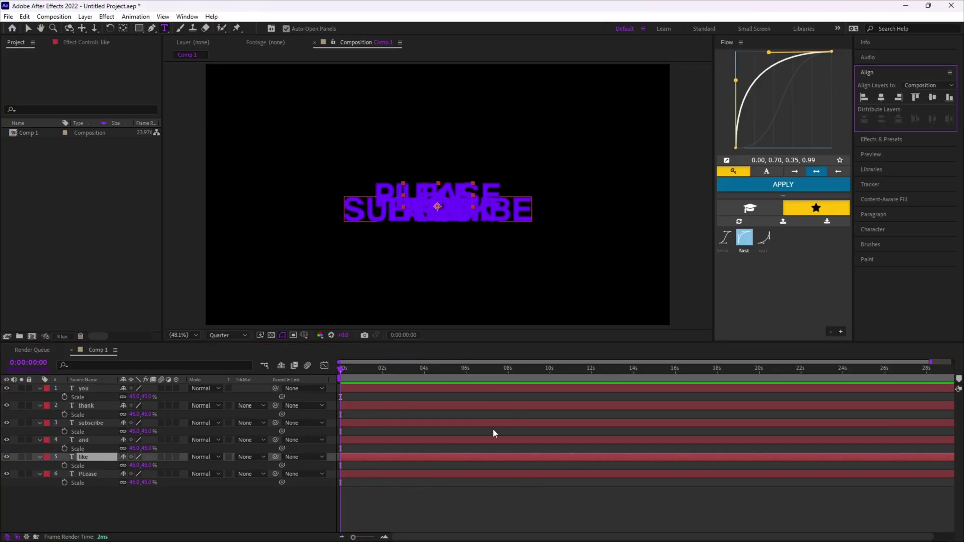
click(495, 438)
click(881, 98)
click(948, 98)
key(ctrl+z)
click(932, 98)
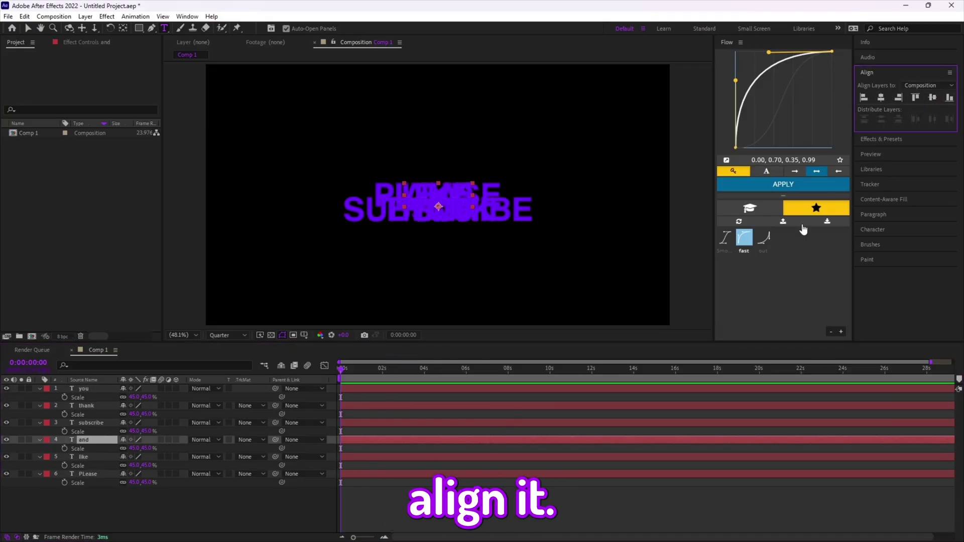
Step: Vertically center the scaled "subscribe", "thank" and "you" text layers one by one in the composition
click(399, 423)
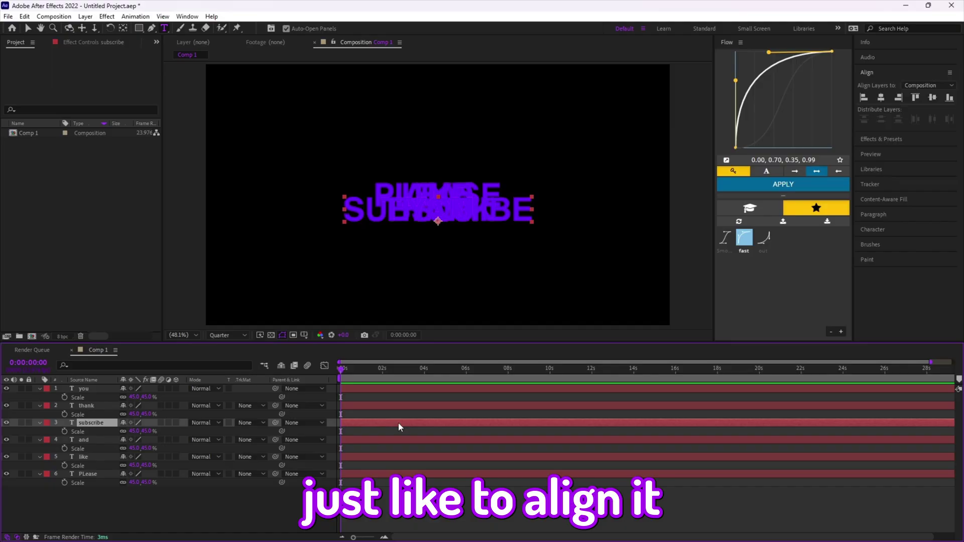
click(932, 98)
click(459, 406)
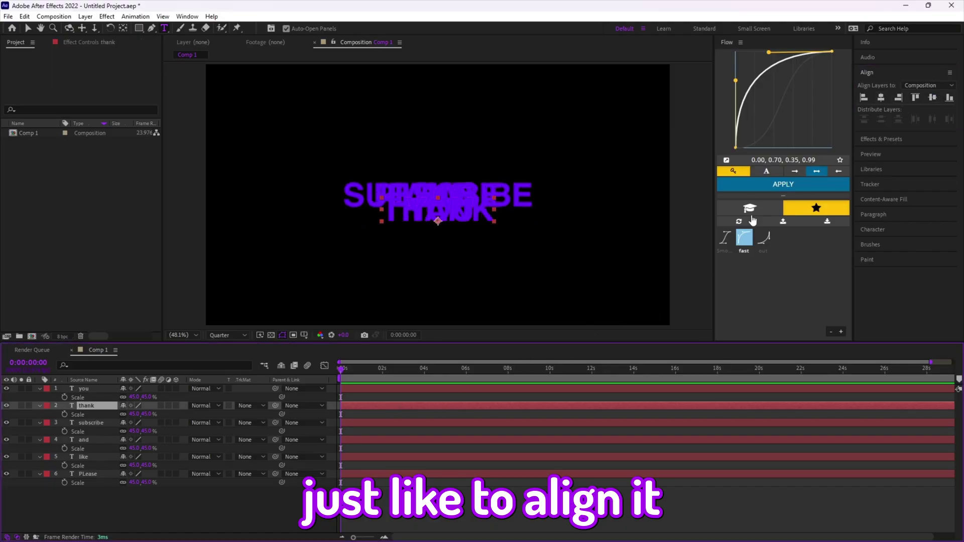
click(932, 97)
click(543, 389)
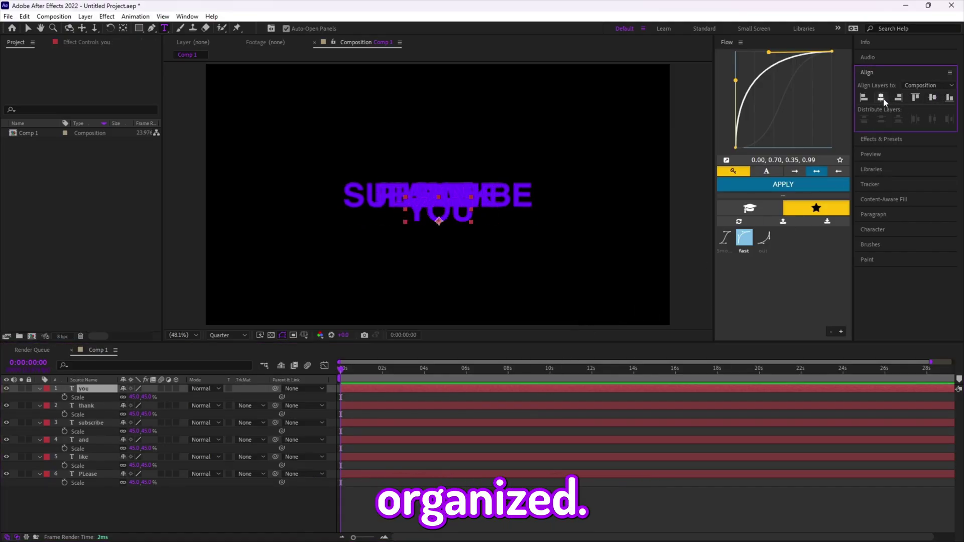
click(932, 97)
click(510, 522)
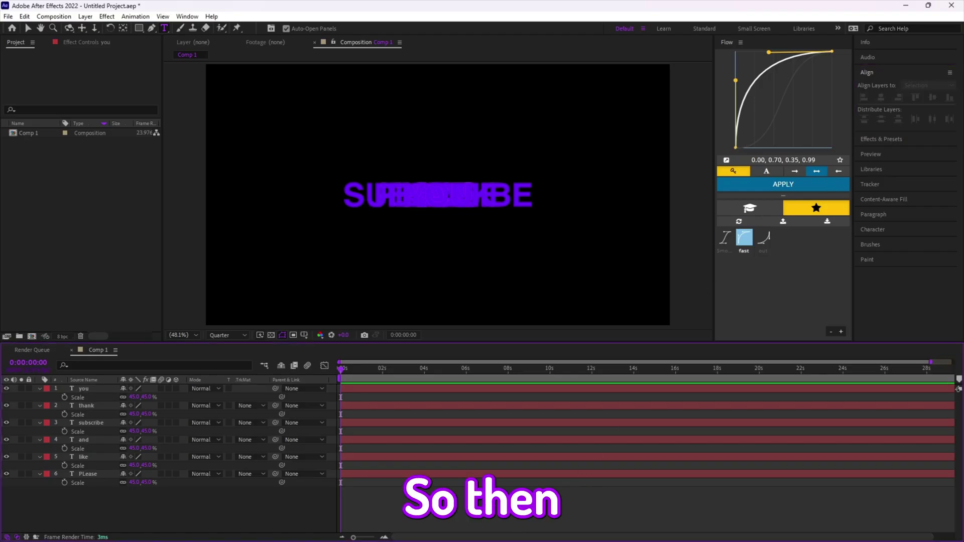
Step: Collapse the layers' scale properties and create a two-node camera named Camera 1 with the Custom preset
key(s)
right_click(475, 476)
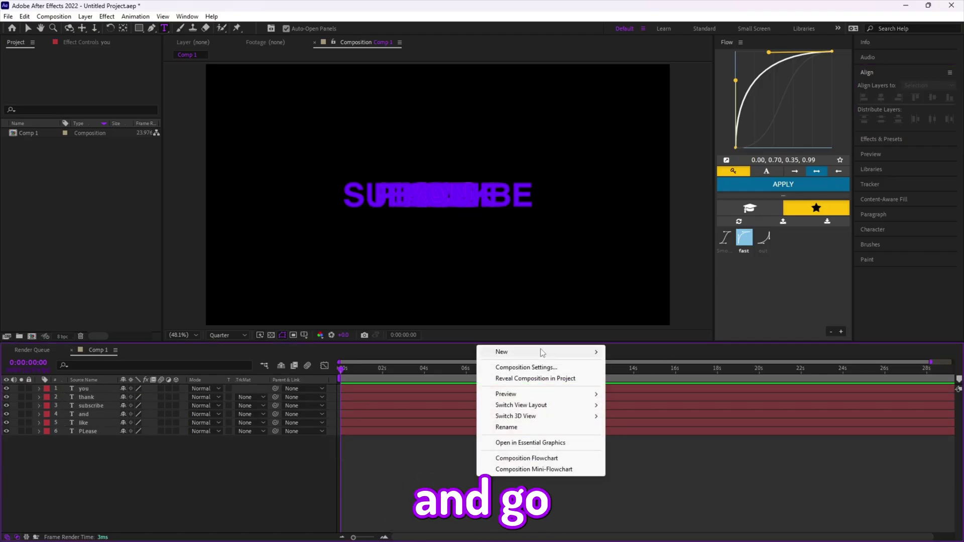
mouse_move(541, 353)
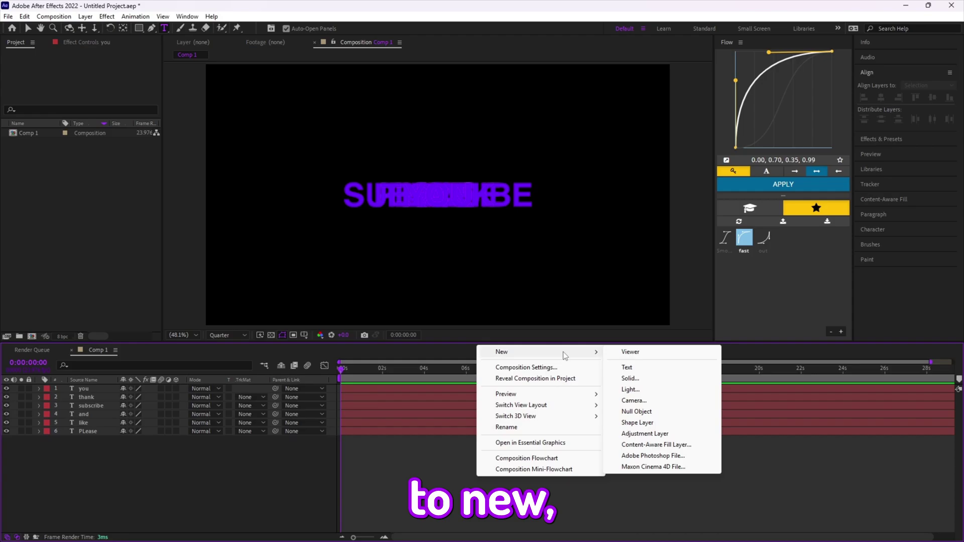
click(636, 401)
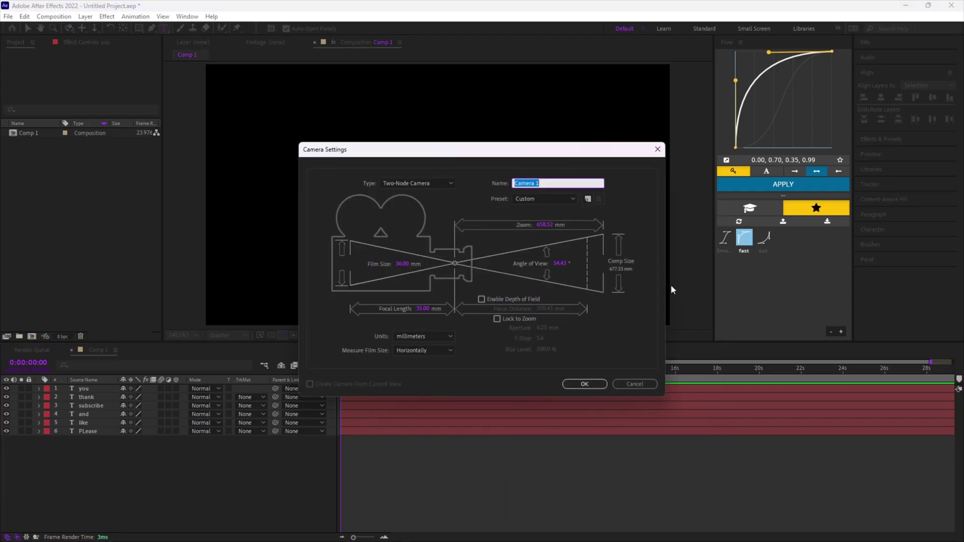
click(633, 213)
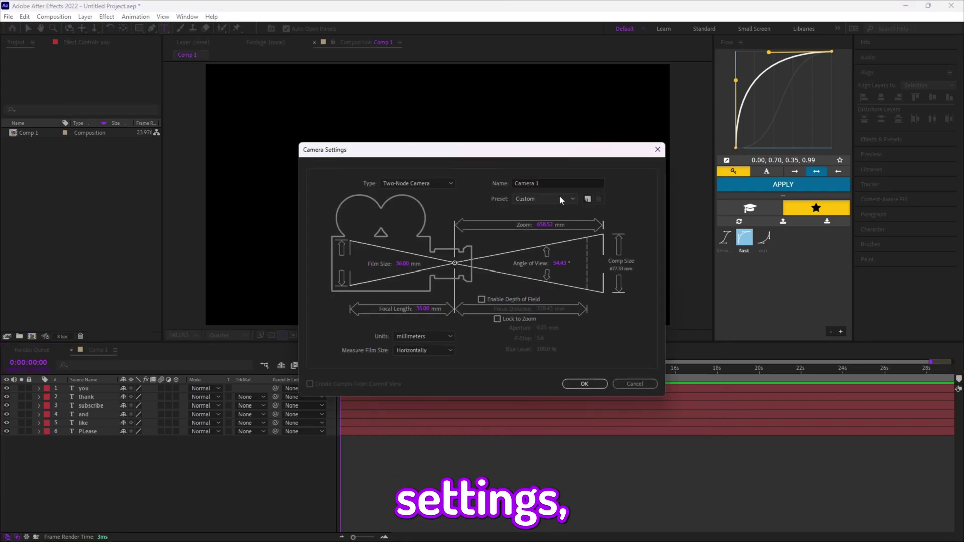
click(541, 200)
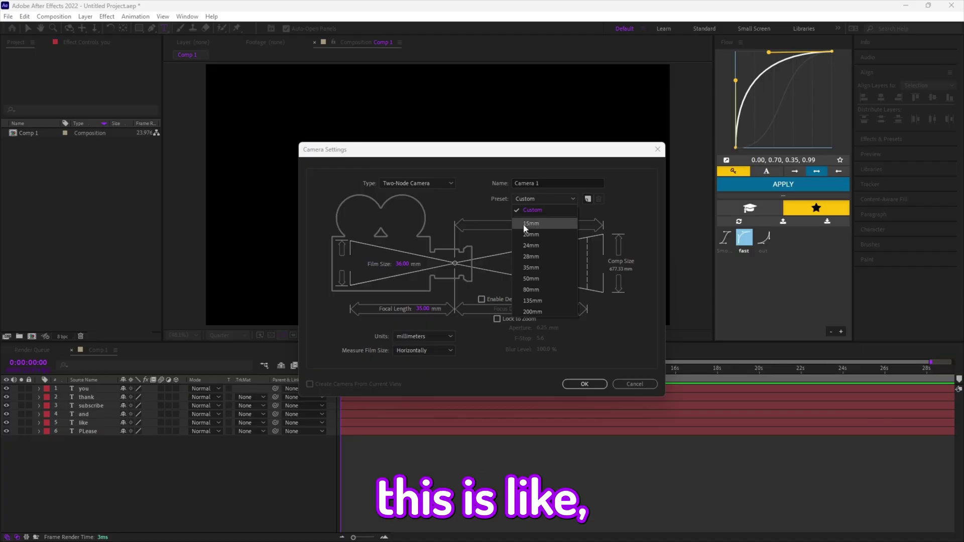
click(528, 207)
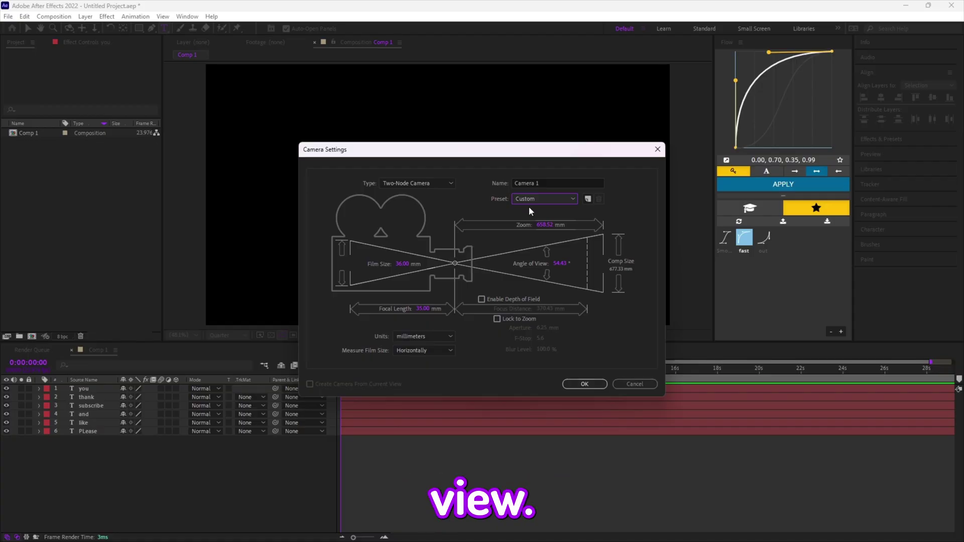
click(529, 203)
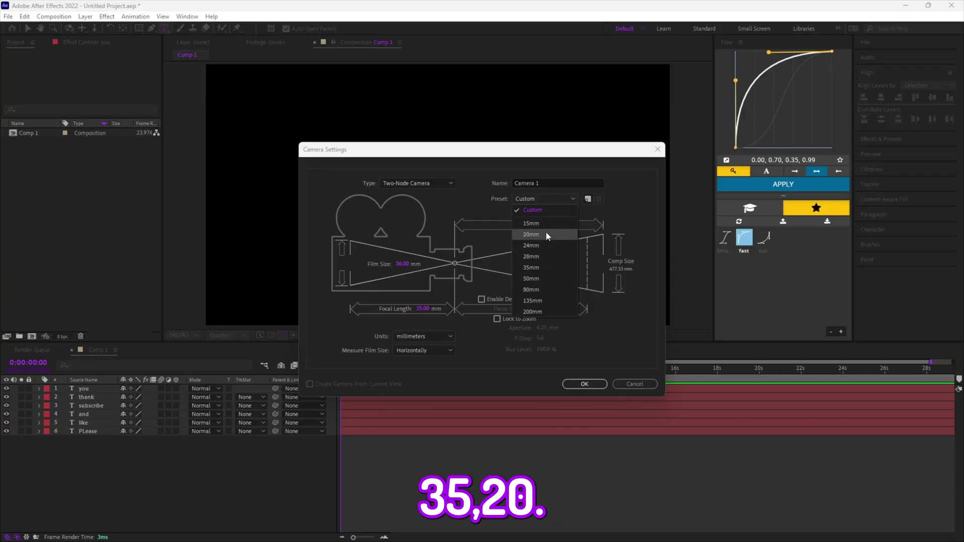
click(627, 206)
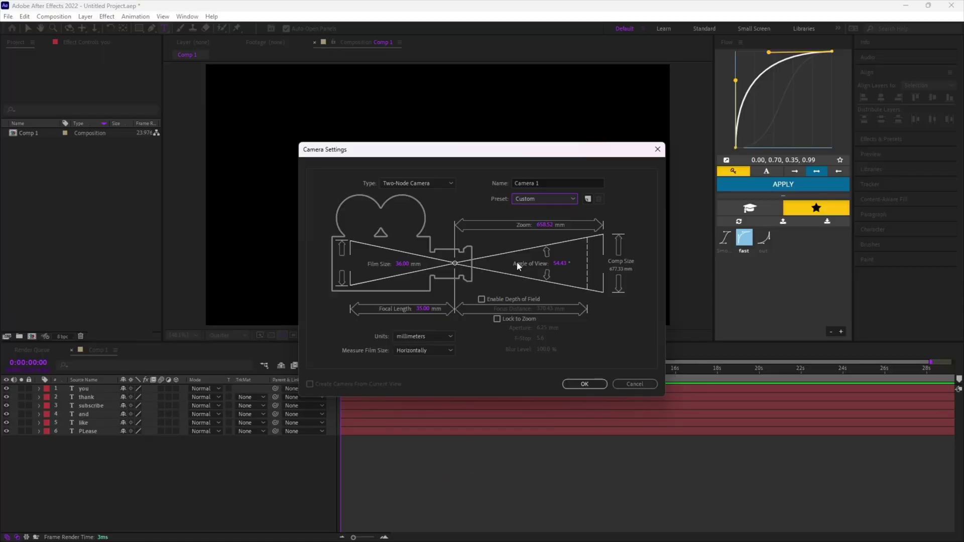
click(578, 383)
click(459, 452)
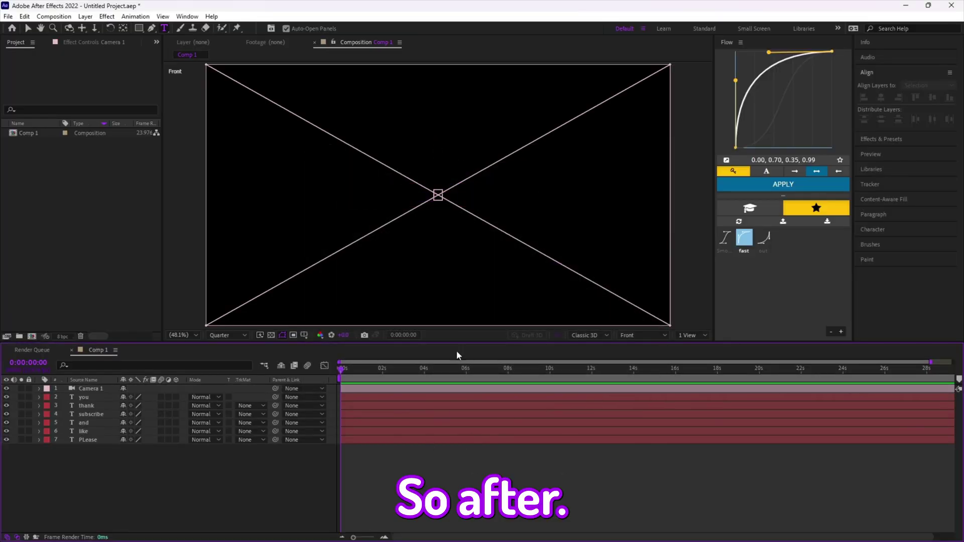
Step: Switch the composition's 3D view to Active Camera (Camera 1)
click(359, 389)
click(357, 466)
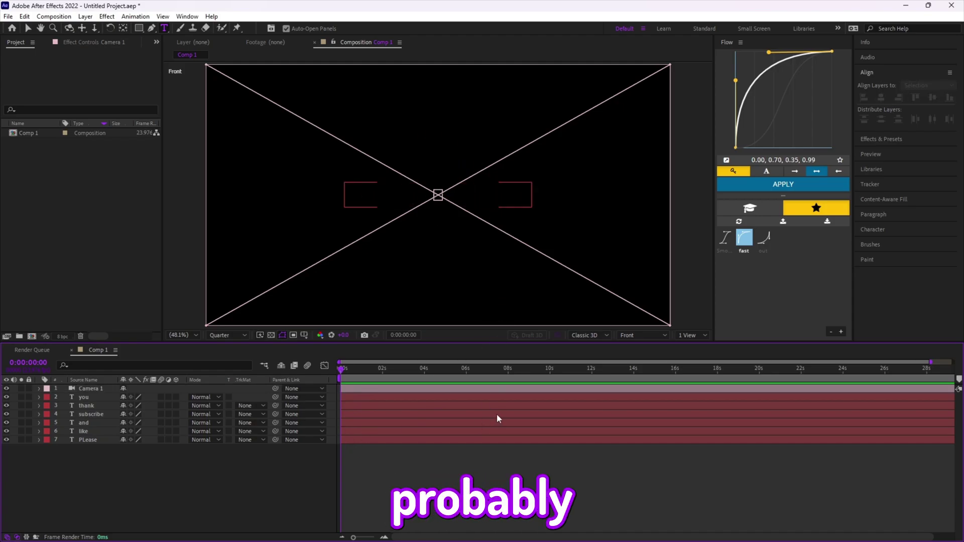
key(v)
click(647, 336)
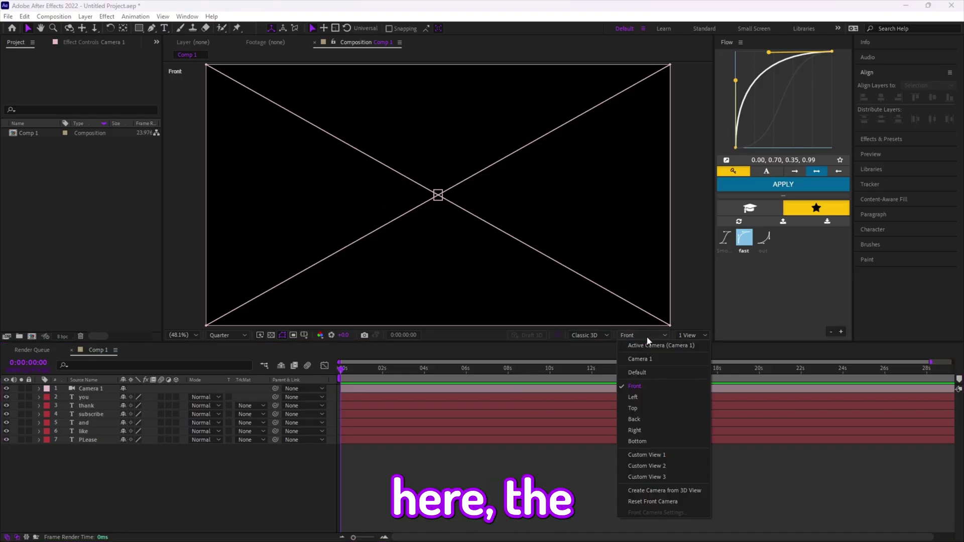
click(649, 333)
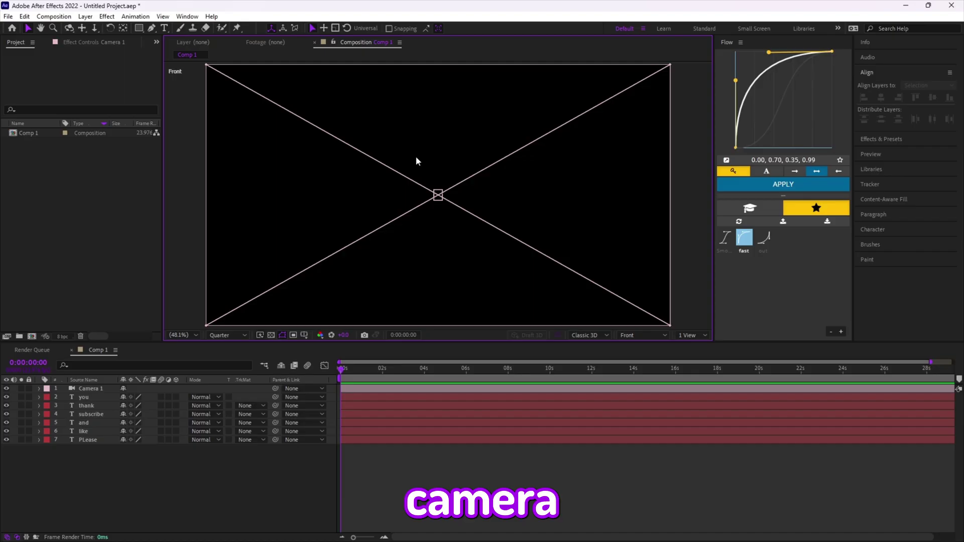
click(633, 335)
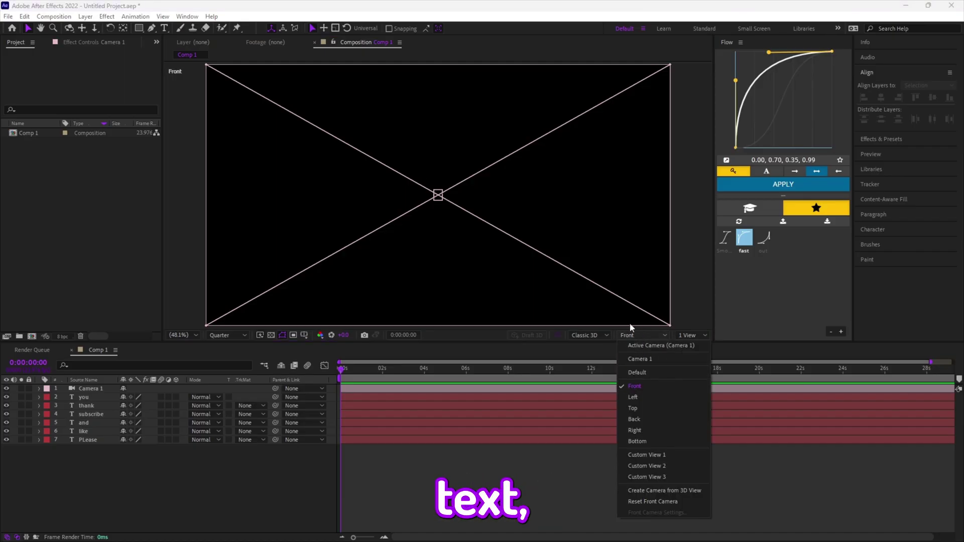
click(643, 346)
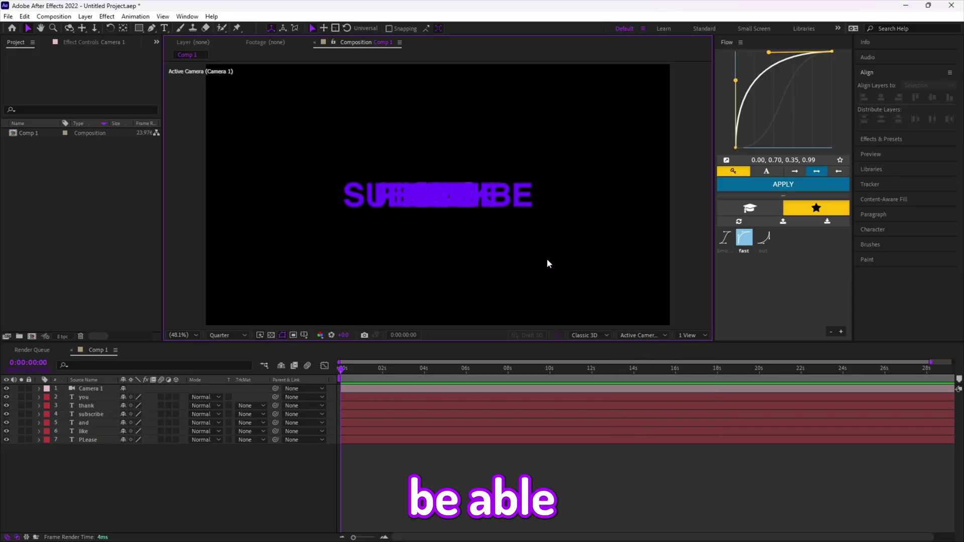
Step: Create a 3D null object in the composition and parent Camera 1 to it
click(362, 390)
right_click(372, 468)
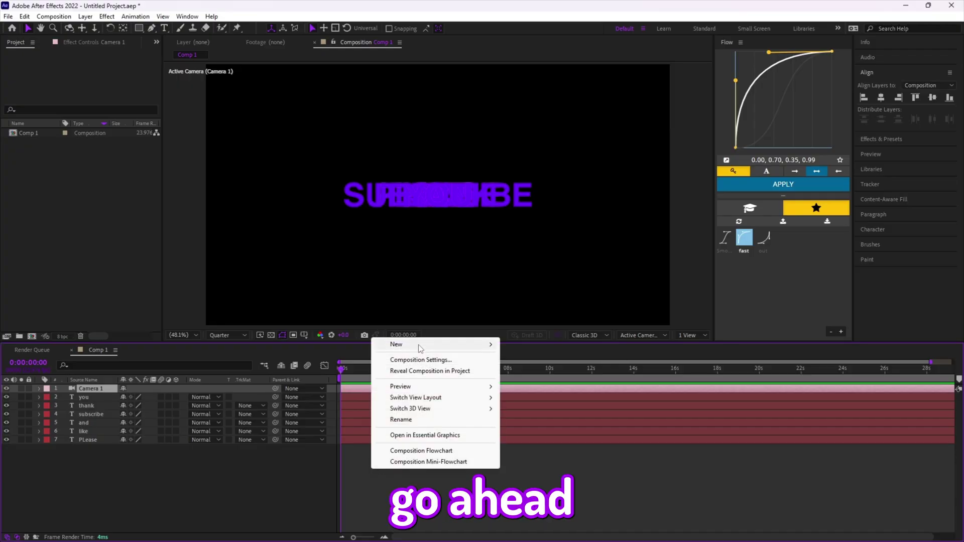
click(376, 495)
click(360, 390)
right_click(360, 423)
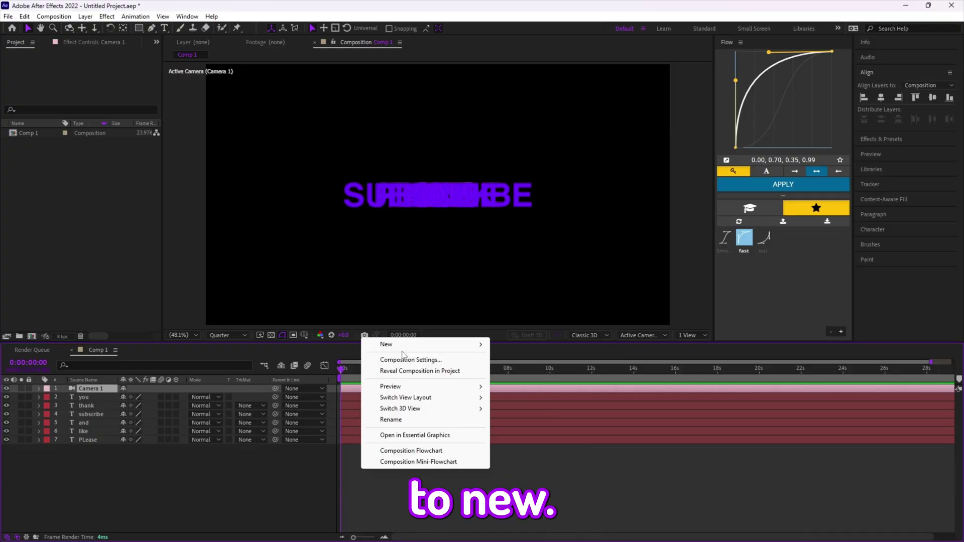
mouse_move(407, 347)
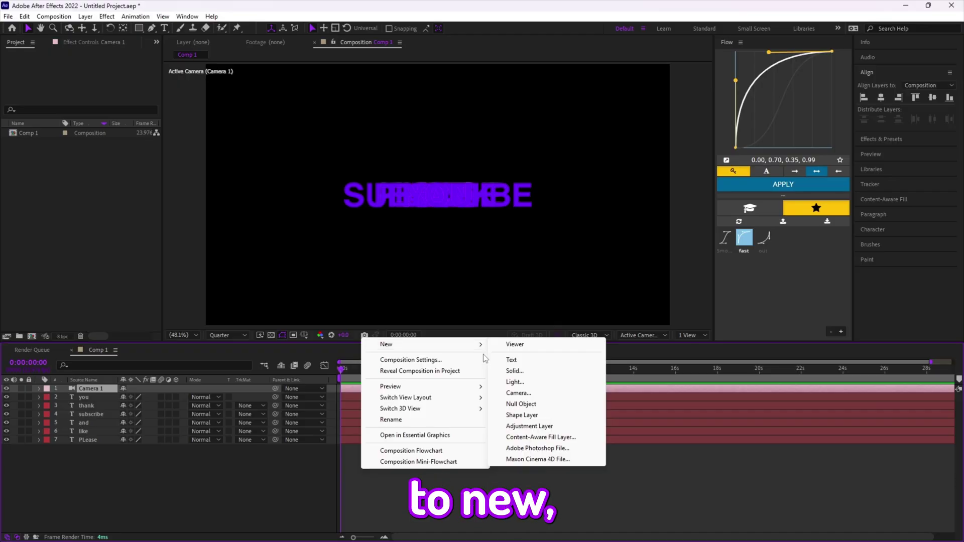
click(517, 404)
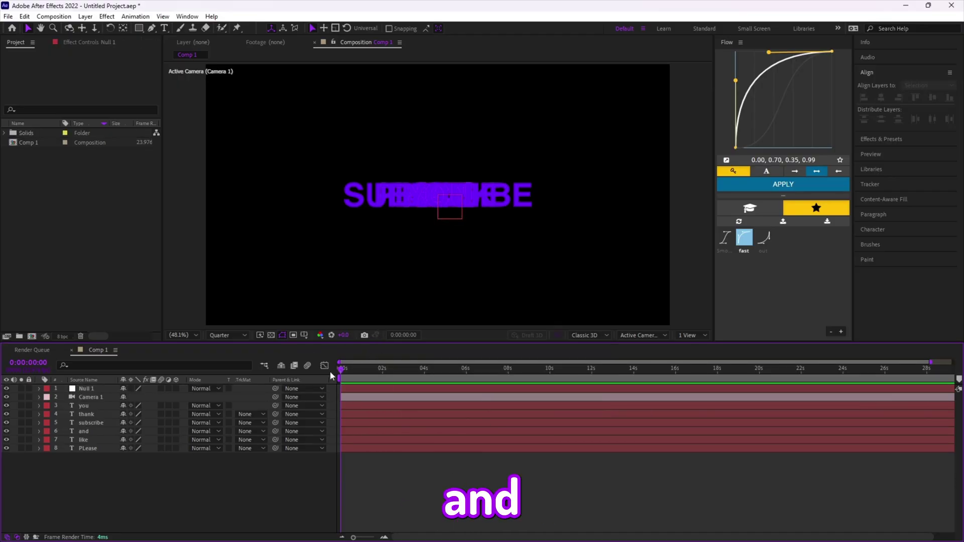
click(285, 397)
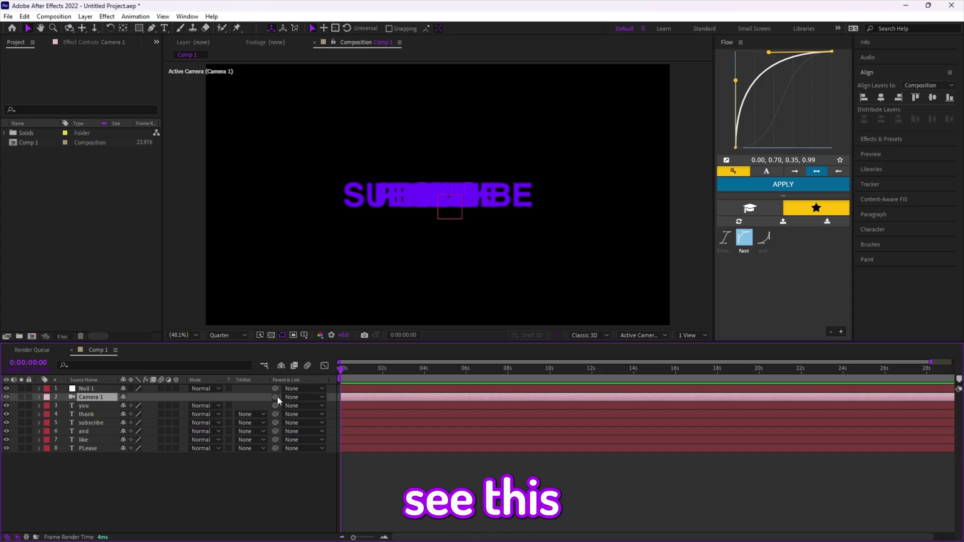
drag(276, 397, 73, 388)
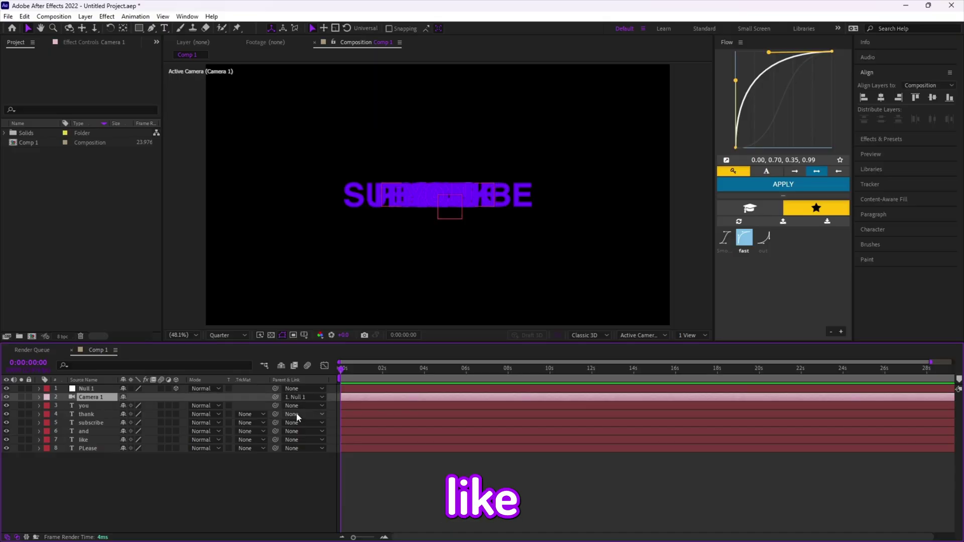
Step: Set the label color of all six text layers to Yellow
click(84, 405)
shift+click(100, 449)
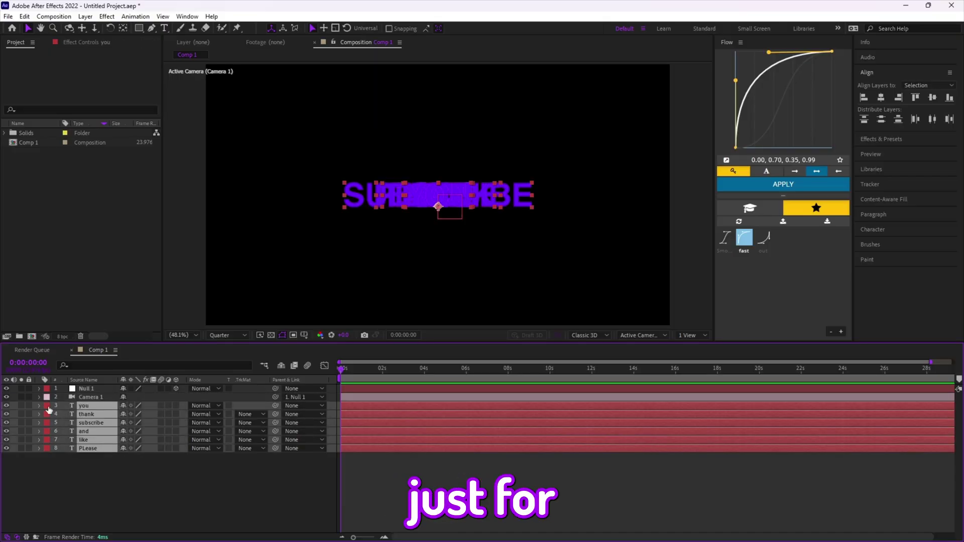
click(48, 408)
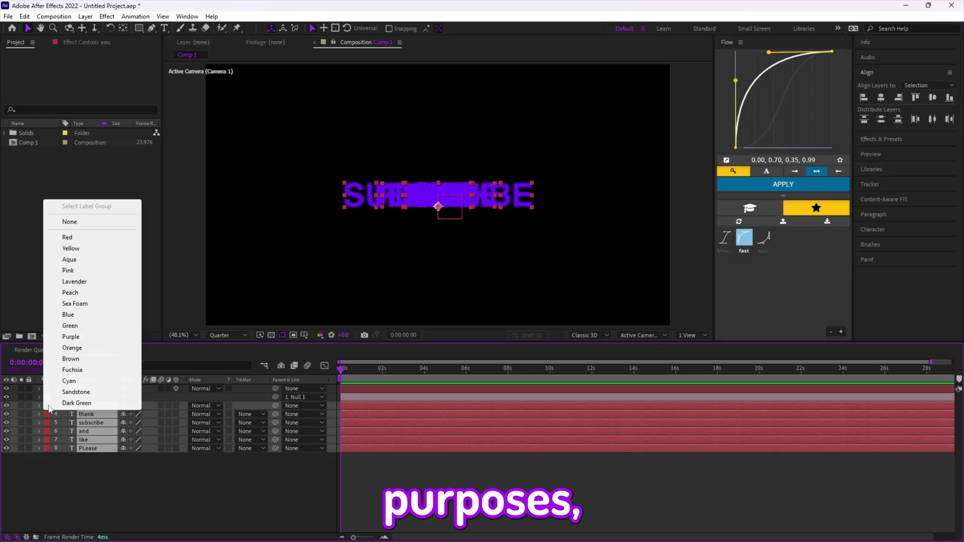
click(71, 248)
click(359, 385)
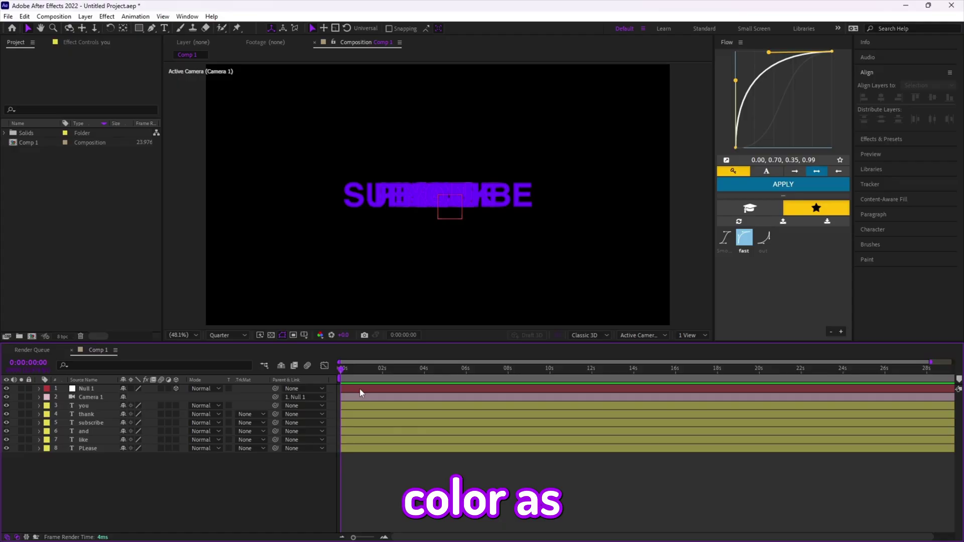
Step: Show the Proportional Grid overlay in the composition view
click(349, 439)
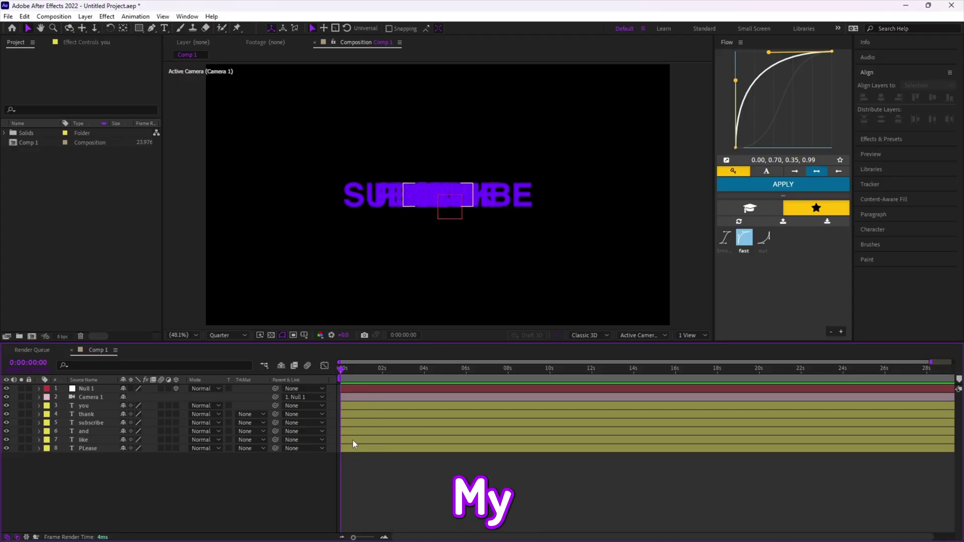
click(356, 440)
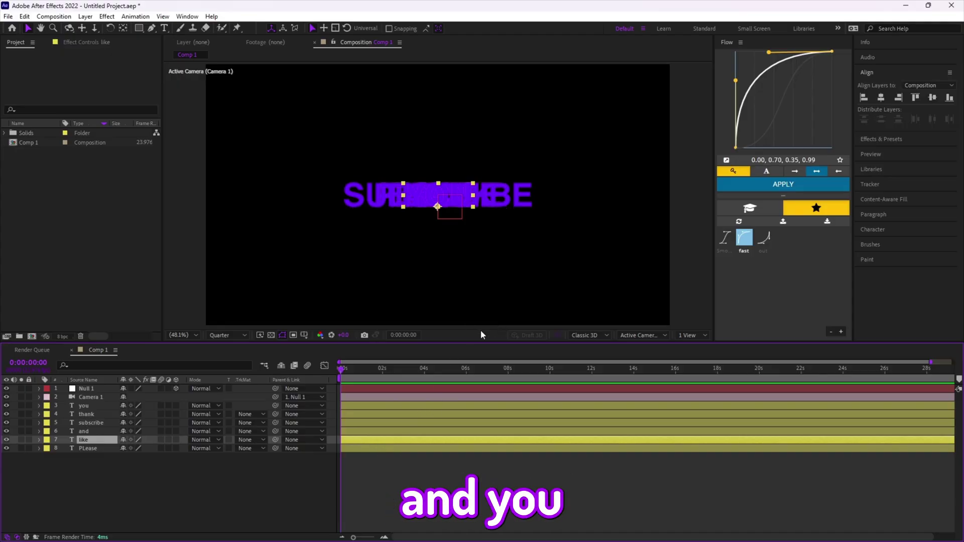
click(304, 335)
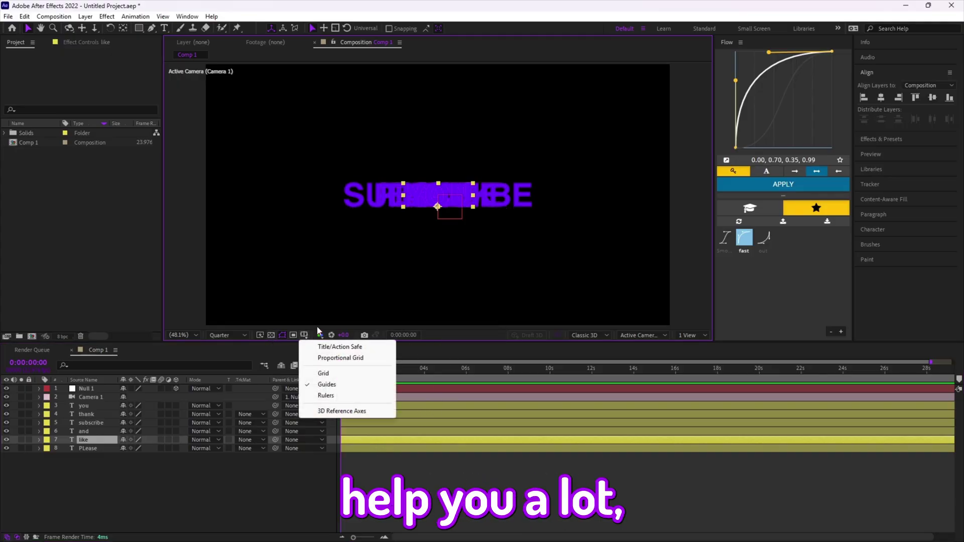
click(342, 357)
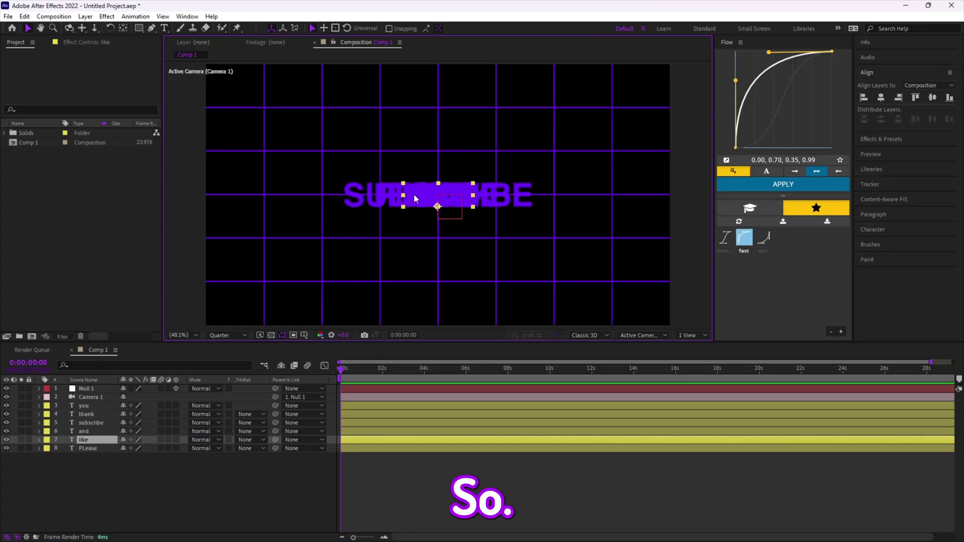
Step: Try placing the "PLease" text in the lower-left area of the grid, and undo the move
click(375, 448)
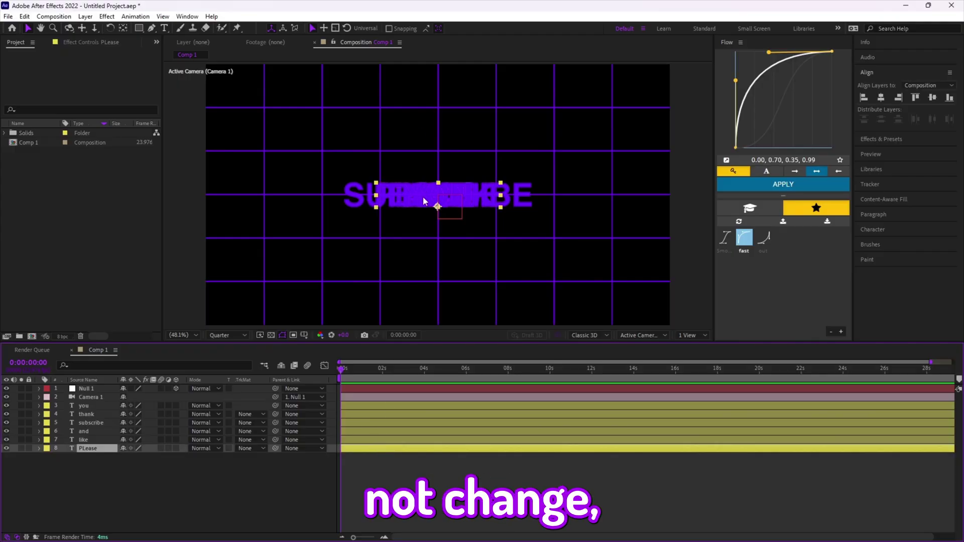
mouse_move(427, 197)
mouse_down()
mouse_move(292, 158)
mouse_move(280, 262)
mouse_up()
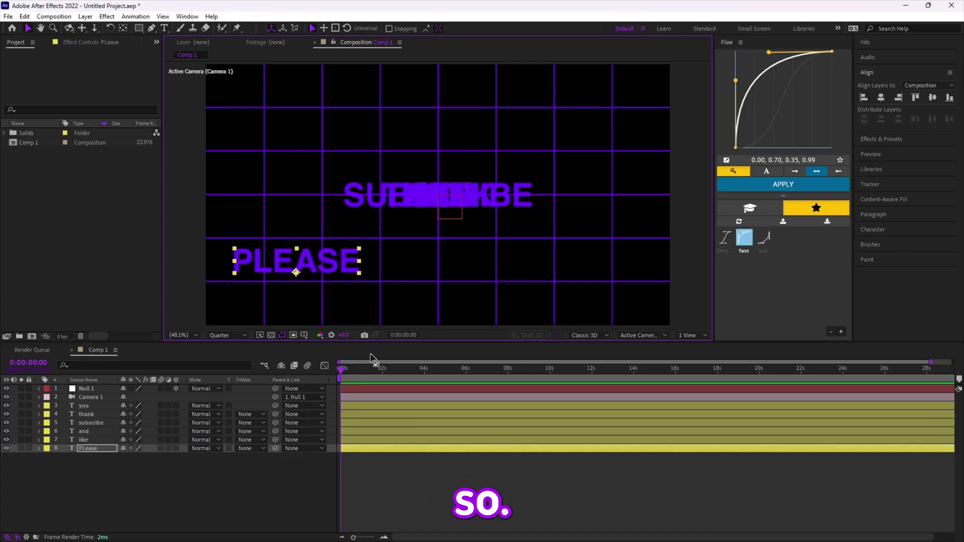
click(385, 464)
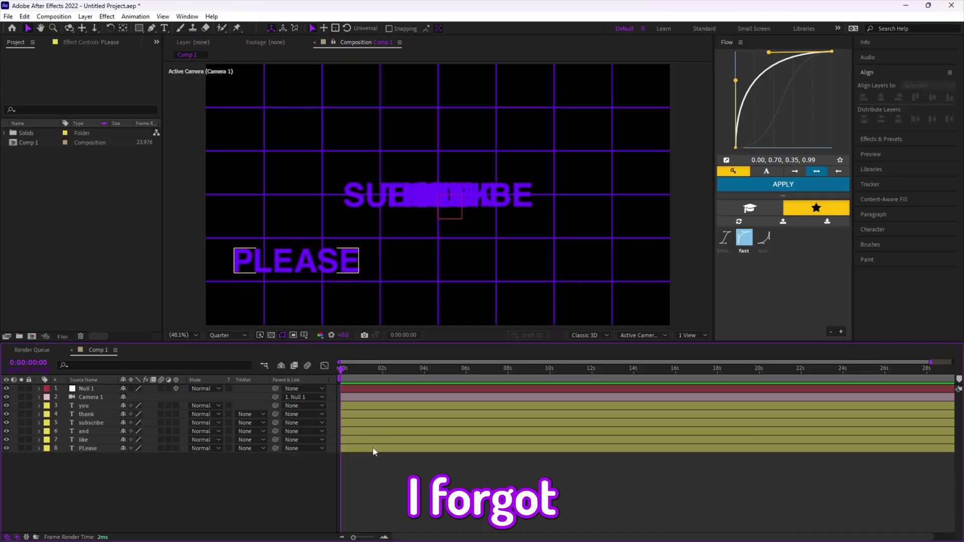
click(374, 449)
shift+click(365, 404)
click(282, 465)
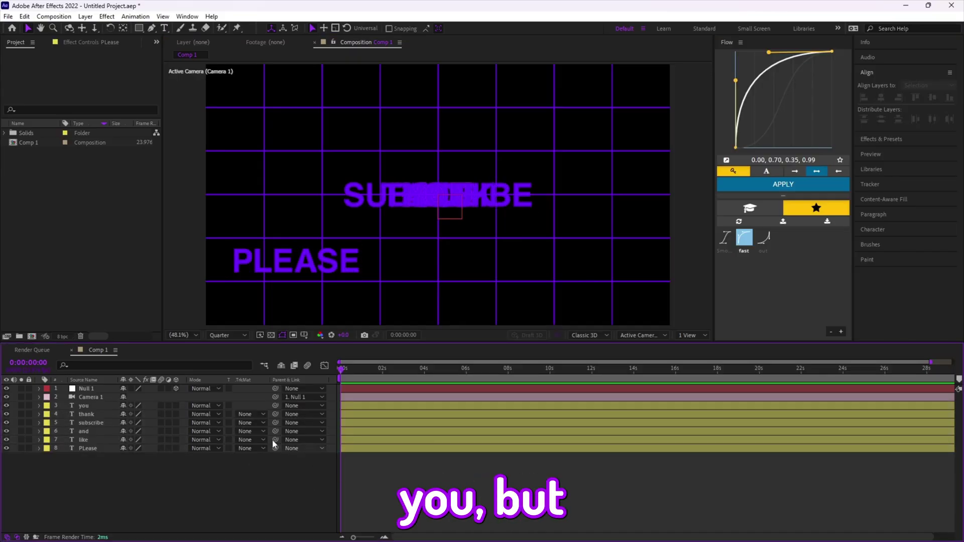
click(454, 197)
key(ctrl+z)
key(ctrl+z)
key(ctrl+shift+z)
Step: Make all six text layers, from "you" to "PLease", 3D layers
click(359, 463)
click(364, 405)
shift+click(365, 449)
click(176, 405)
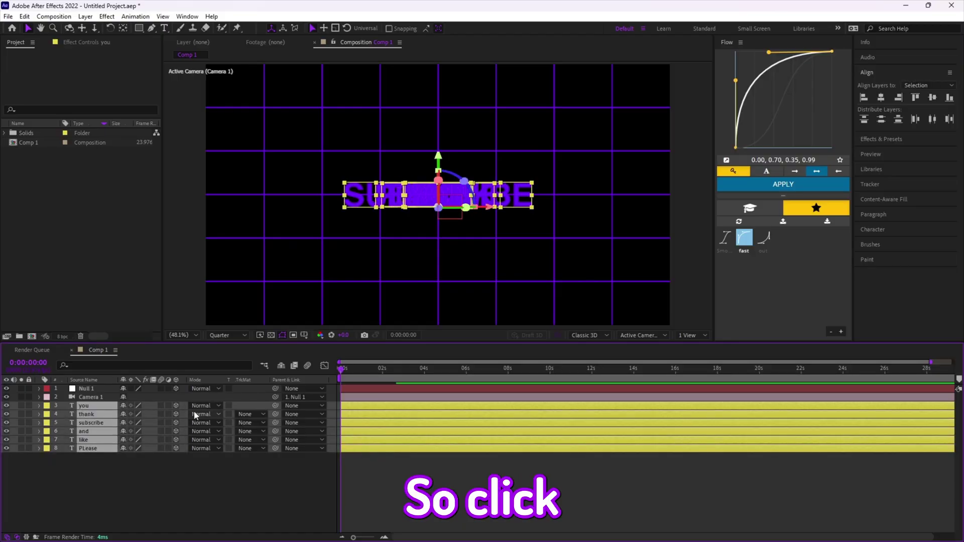
click(379, 472)
Step: Move the "PLease" text layer to the lower-left area of the grid and select the "like" layer
click(378, 449)
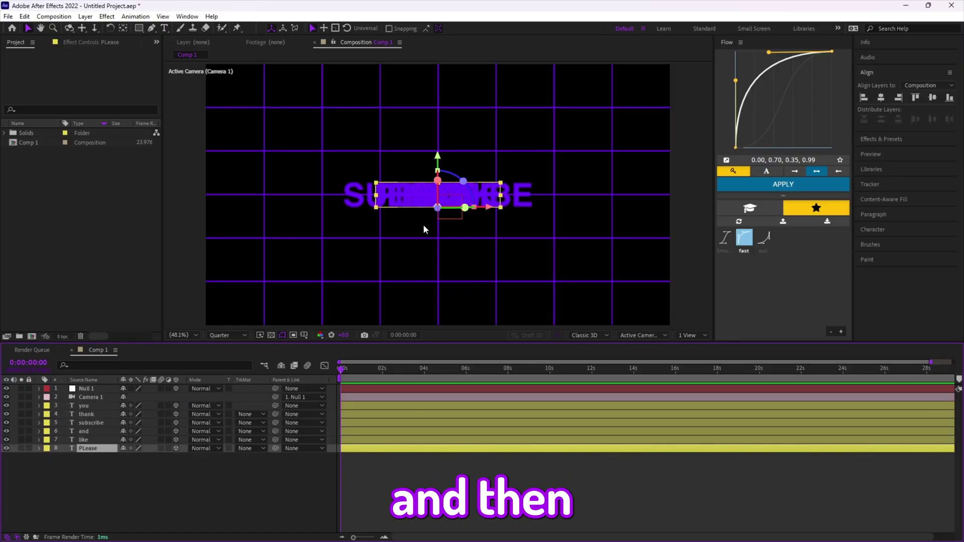
drag(417, 201, 279, 267)
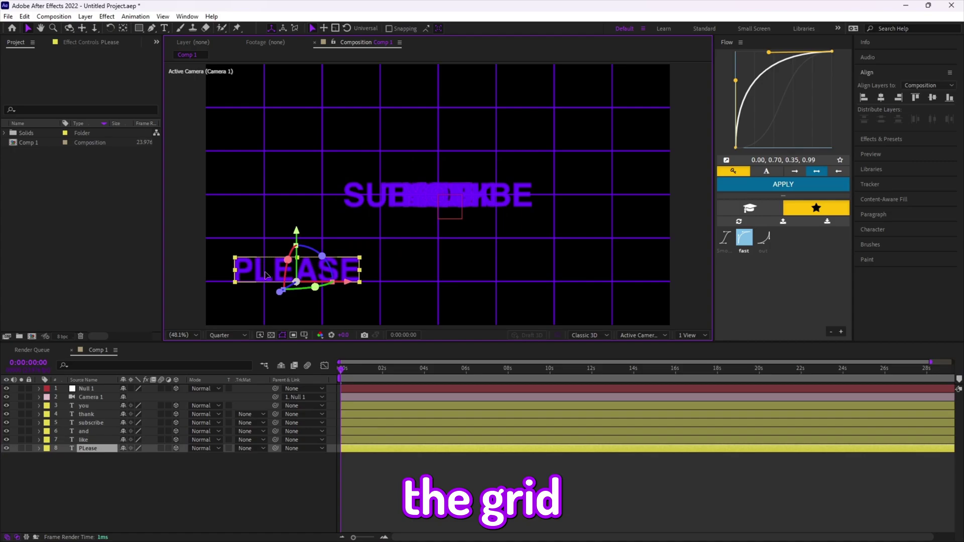
click(390, 439)
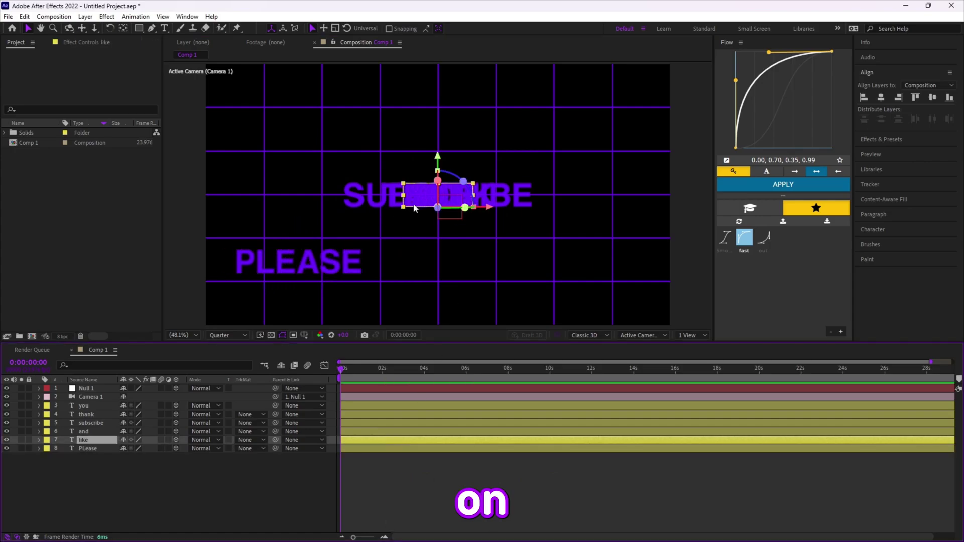
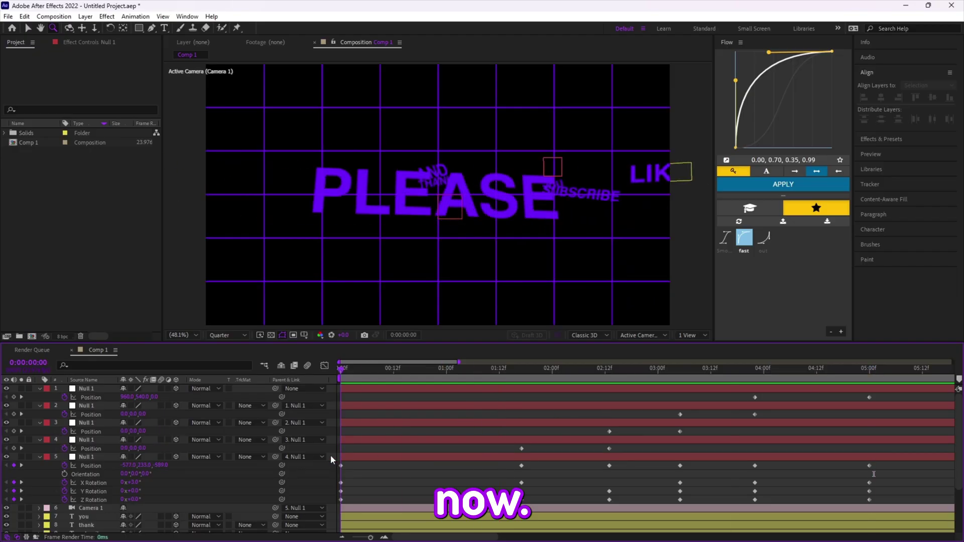
Step: Copy the fifth null's second-move position and rotation keyframes and paste them onto the fourth null at 0:00:01:17
drag(344, 374, 499, 371)
drag(512, 467, 607, 501)
drag(499, 370, 521, 370)
drag(514, 477, 614, 502)
key(ctrl+c)
click(568, 442)
key(ctrl+v)
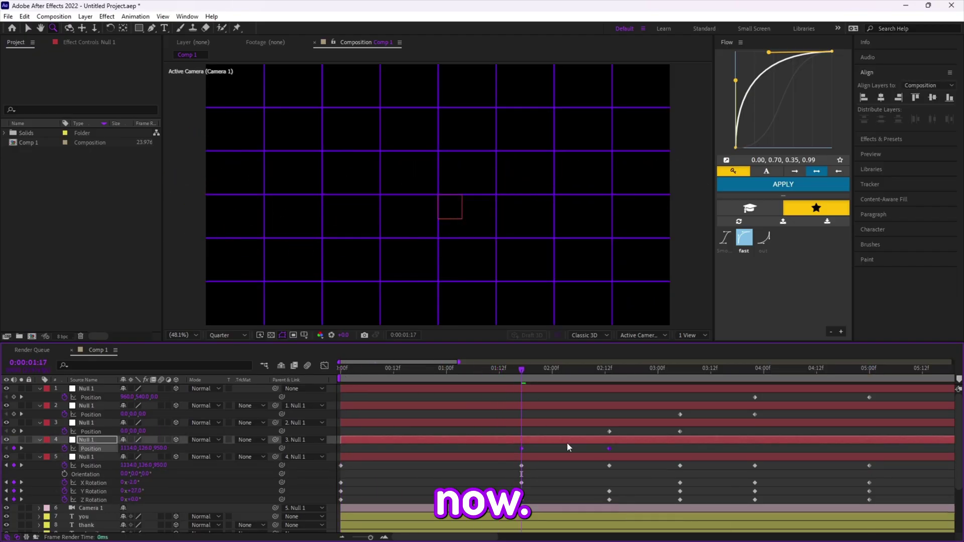
Step: Reveal the fourth null's rotation keyframes and copy the fifth null's next segment of position and rotation keyframes to the third null
key(r)
click(543, 446)
drag(658, 449, 760, 482)
click(712, 448)
scroll(628, 442, up, 2)
drag(522, 370, 610, 389)
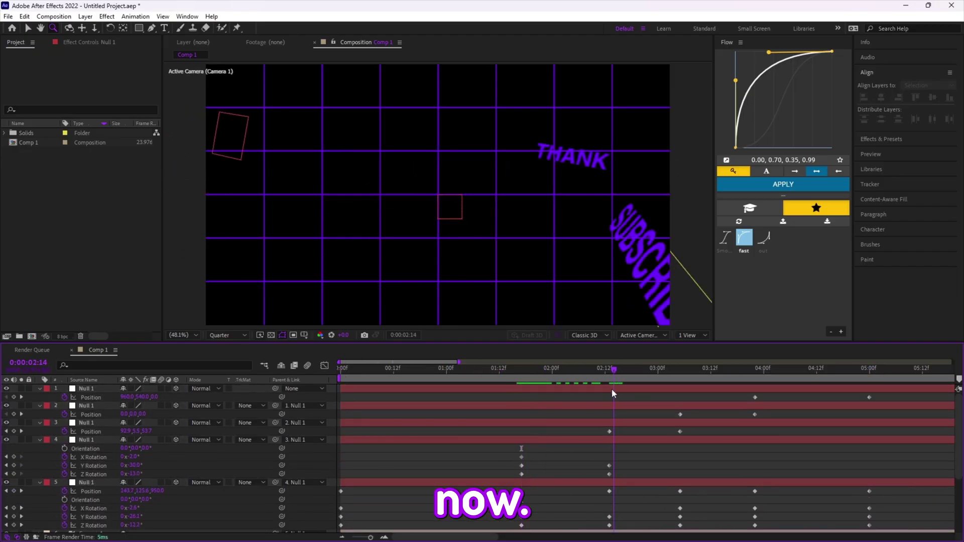
drag(600, 497, 697, 531)
key(ctrl+c)
click(632, 423)
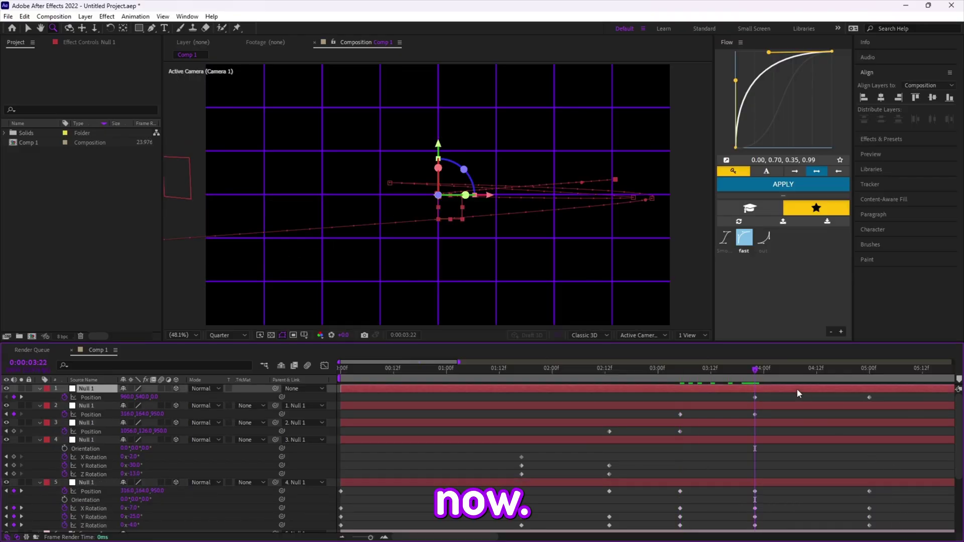
Step: Undo the last two keyframe edits and reveal the third null's position and rotation properties
key(ctrl+z)
key(ctrl+z)
click(671, 425)
key(r)
key(shift+p)
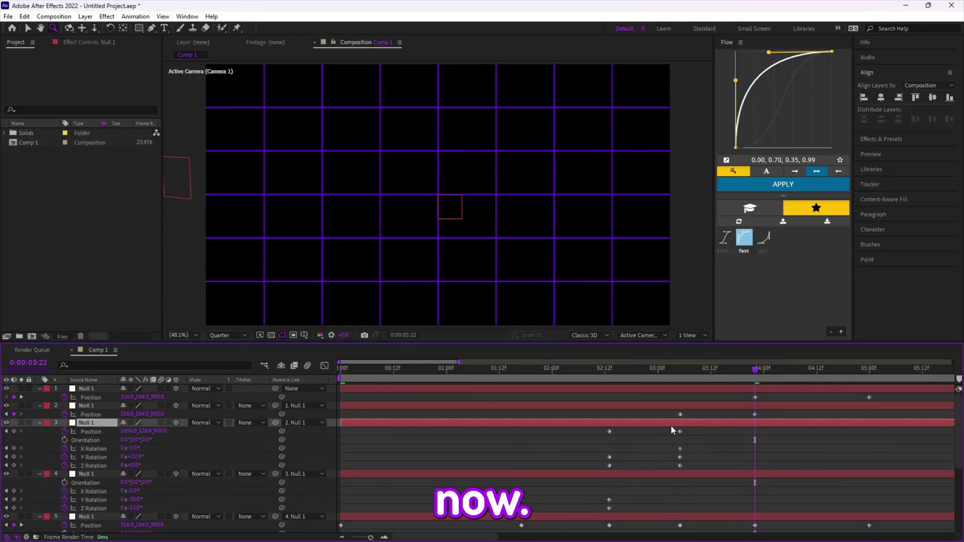
drag(756, 370, 612, 425)
scroll(612, 424, down, 2)
Step: Copy the fifth null's position and rotation keyframes that follow 0:00:01:17 and paste them onto the fourth null starting at 0:00:01:17
drag(345, 371, 513, 394)
drag(880, 446, 597, 492)
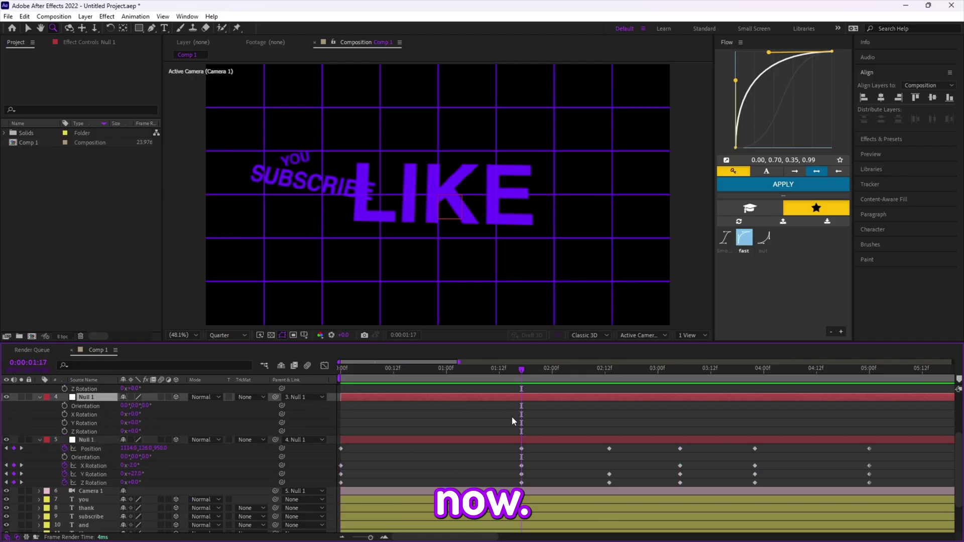
key(Home)
drag(881, 447, 510, 459)
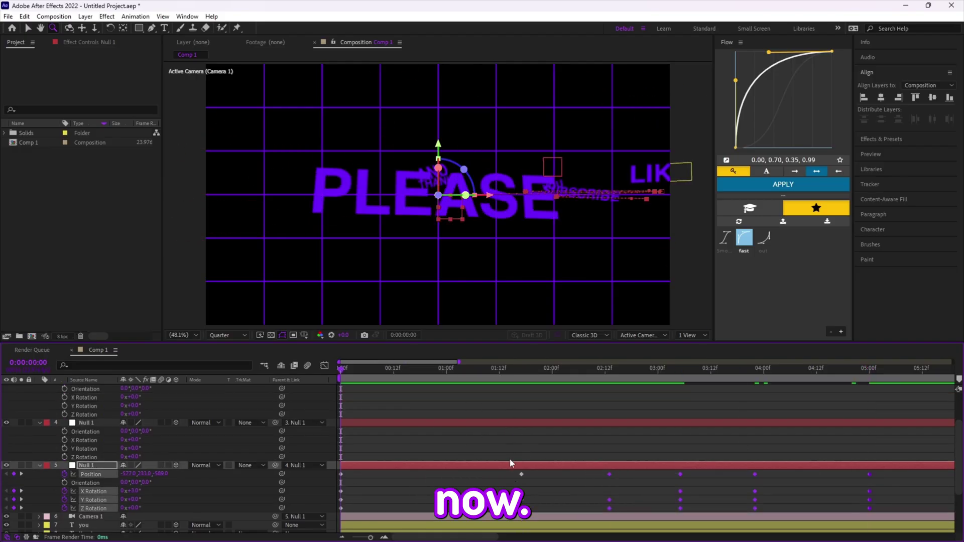
click(521, 369)
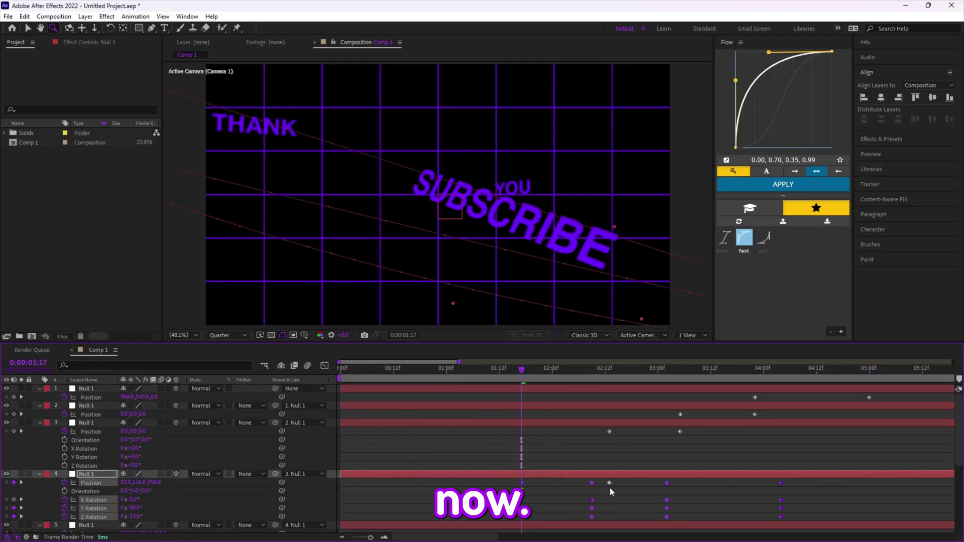
Step: Delete the fourth null's leftover Position keyframe that does not line up with its pasted rotation keyframes
click(664, 483)
key(ctrl+z)
scroll(647, 477, down, 3)
click(609, 406)
key(Delete)
Step: Retime the fourth null's second set of position and rotation keyframes to line up with the third null's first Position keyframe
scroll(609, 407, up, 1)
click(598, 431)
drag(586, 426, 601, 471)
drag(591, 432, 609, 432)
Step: Undo the pasting and retiming of the position and rotation keyframes on the fourth null
scroll(653, 467, up, 2)
drag(659, 481, 676, 503)
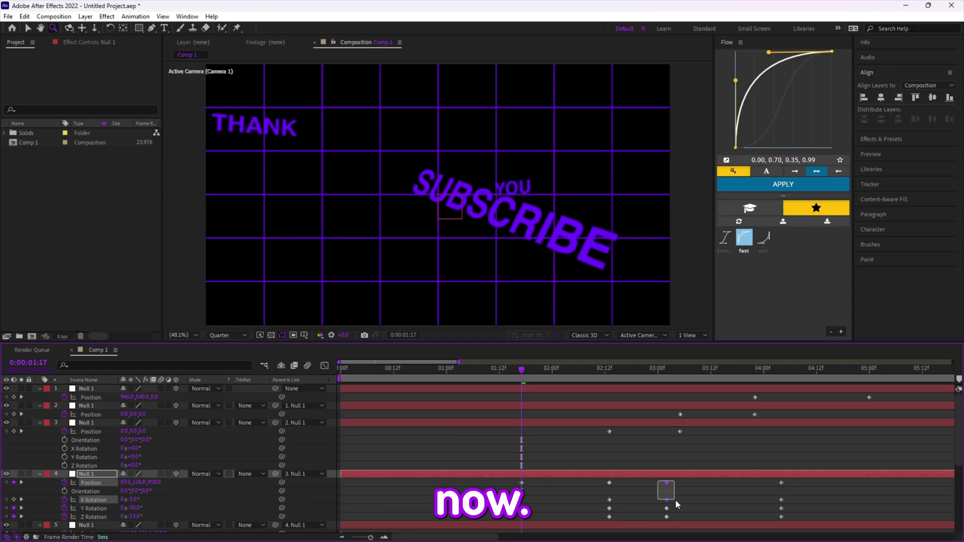
scroll(652, 466, down, 2)
drag(521, 370, 609, 372)
key(ctrl+z)
key(ctrl+z)
key(ctrl+z)
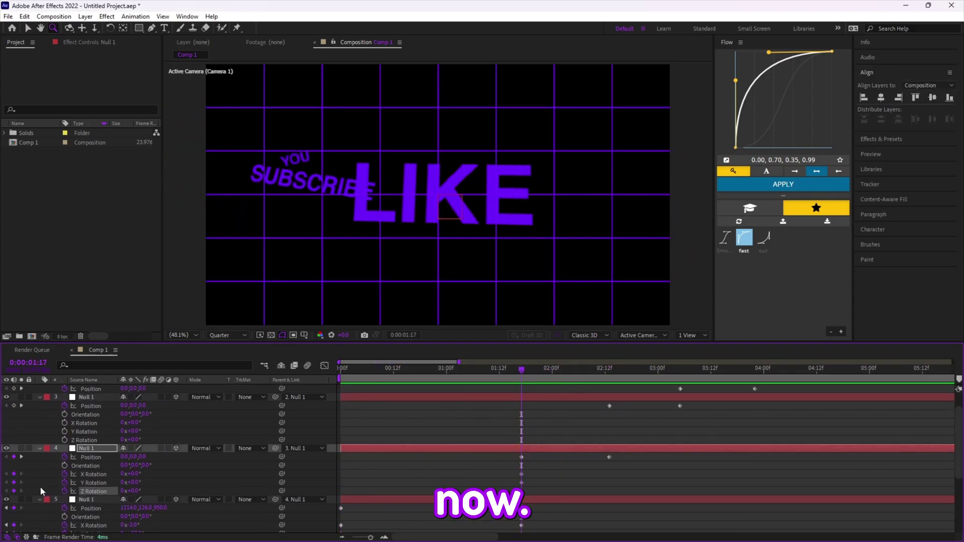
Step: Try adjusting the fourth null's position and rotation at 0:00:02:13, with Y Rotation at about -29°, and undo the changes
click(21, 457)
mouse_move(133, 474)
mouse_down()
mouse_move(145, 482)
mouse_move(185, 462)
mouse_move(120, 482)
mouse_up()
key(ctrl+z)
key(ctrl+z)
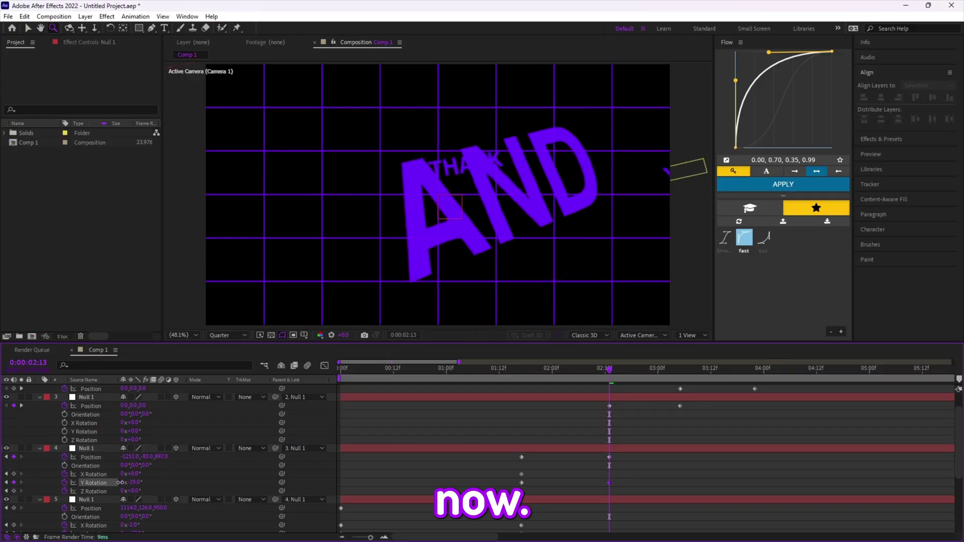
drag(161, 458, 185, 458)
drag(134, 491, 163, 474)
key(ctrl+z)
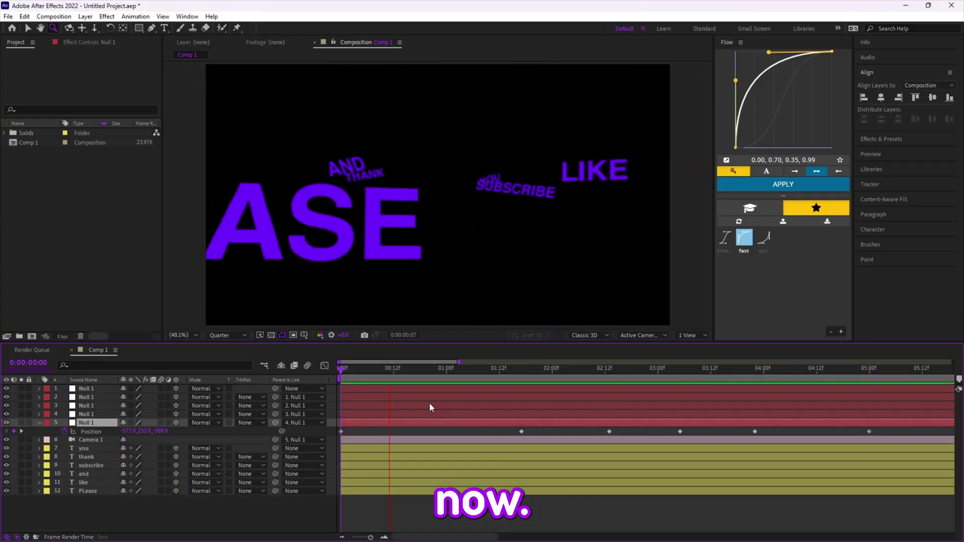
Step: Stop the preview and reveal the keyframed properties of all five nulls
key(space)
key(u)
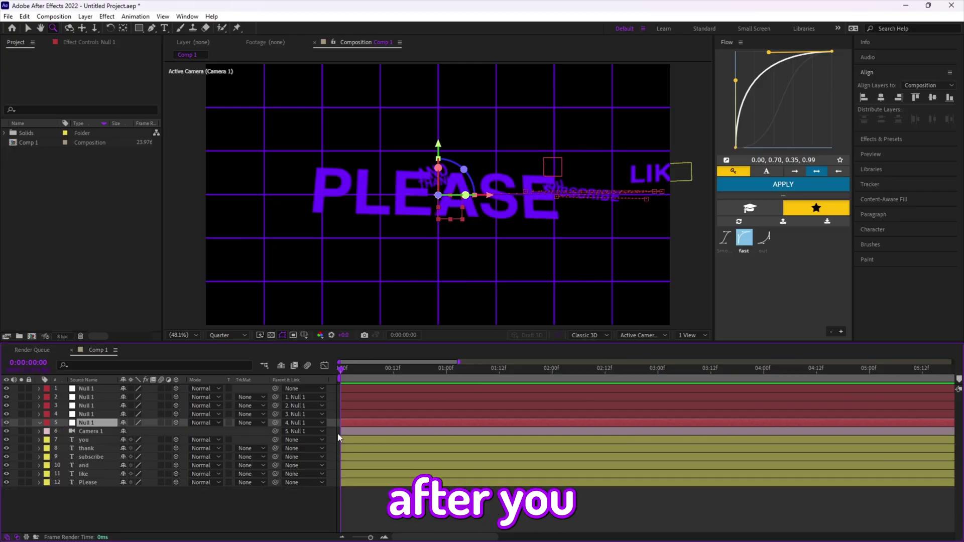
key(u)
shift+click(509, 391)
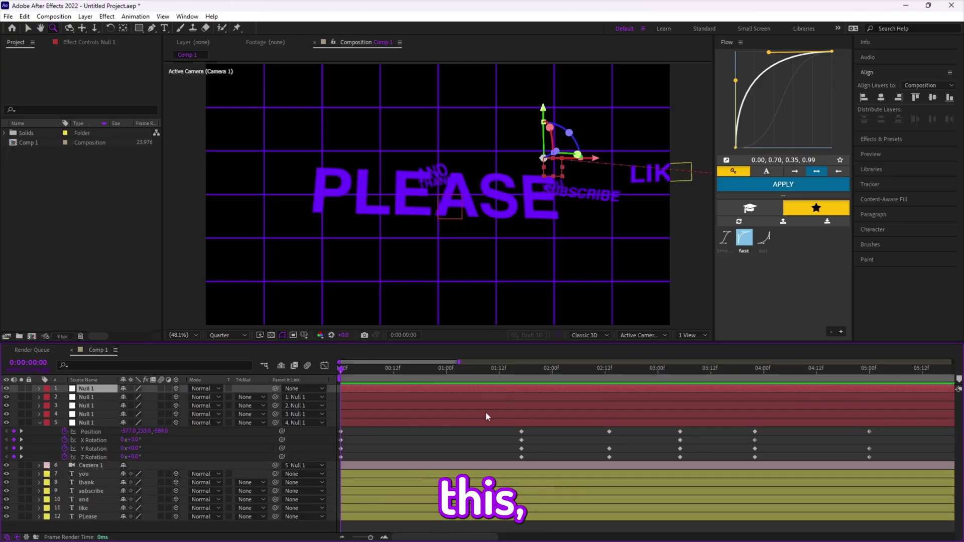
key(u)
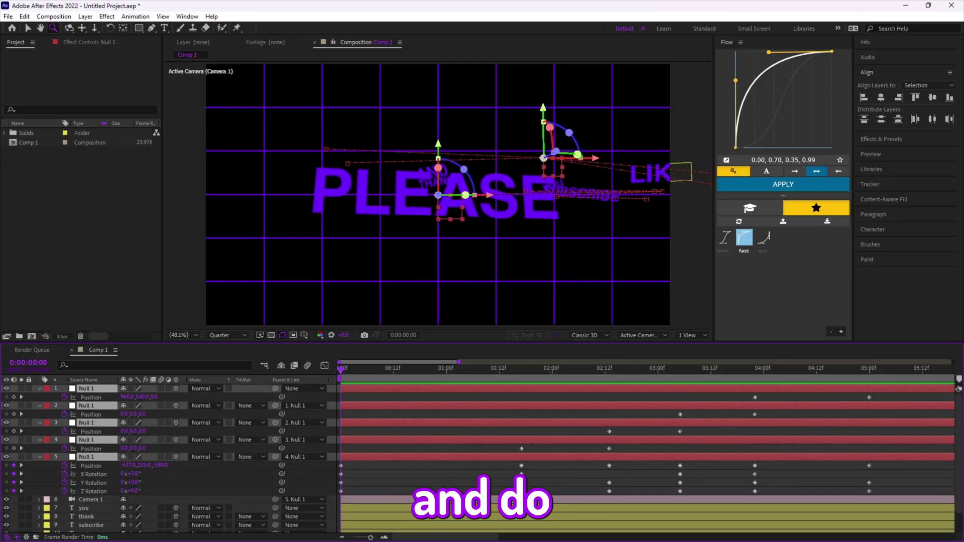
Step: Apply the smooth easing preset 0.56, 0.01, 0.38, 0.99 to all keyframes of the five nulls and preview the animation
key(ctrl+shift+a)
drag(894, 492, 329, 379)
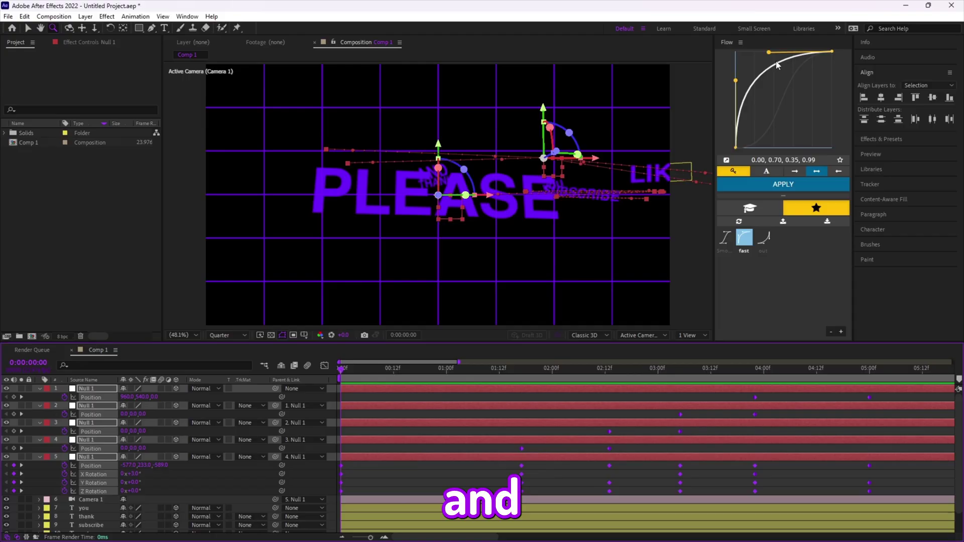
click(724, 237)
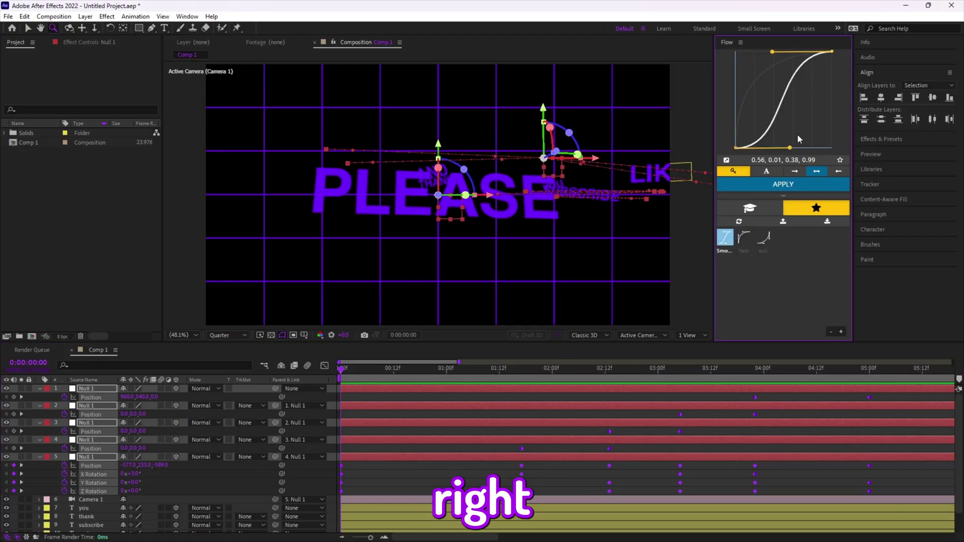
click(783, 184)
click(446, 475)
key(space)
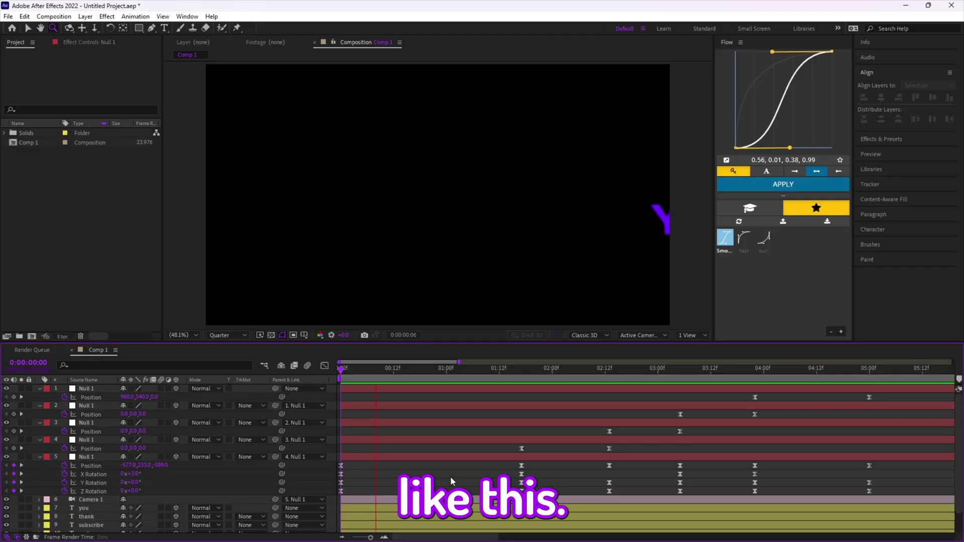
key(space)
Step: Move the fourth null's first Position keyframe earlier, to about 0:00:01:12, and preview the overlapping move
drag(905, 370, 424, 439)
mouse_move(510, 450)
mouse_down()
mouse_move(552, 456)
mouse_move(500, 448)
mouse_up()
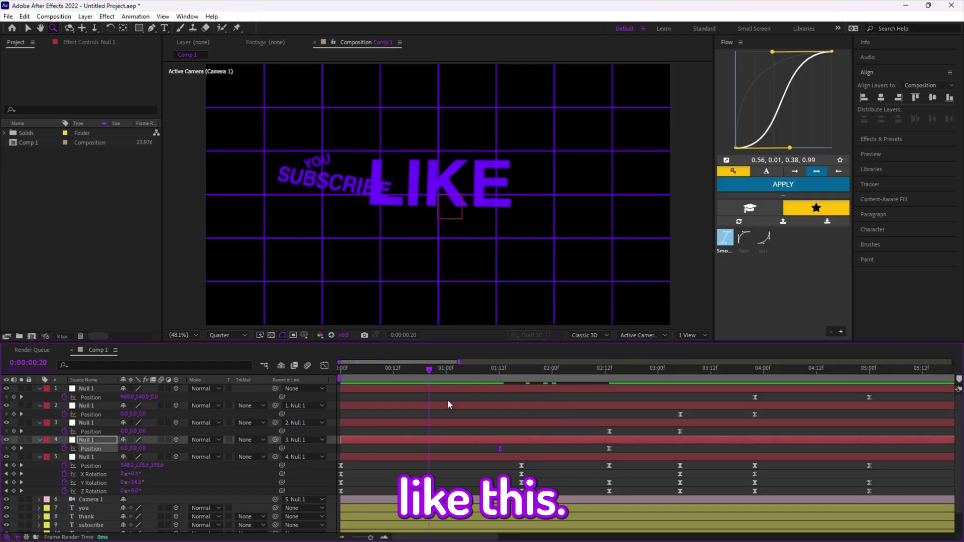
key(space)
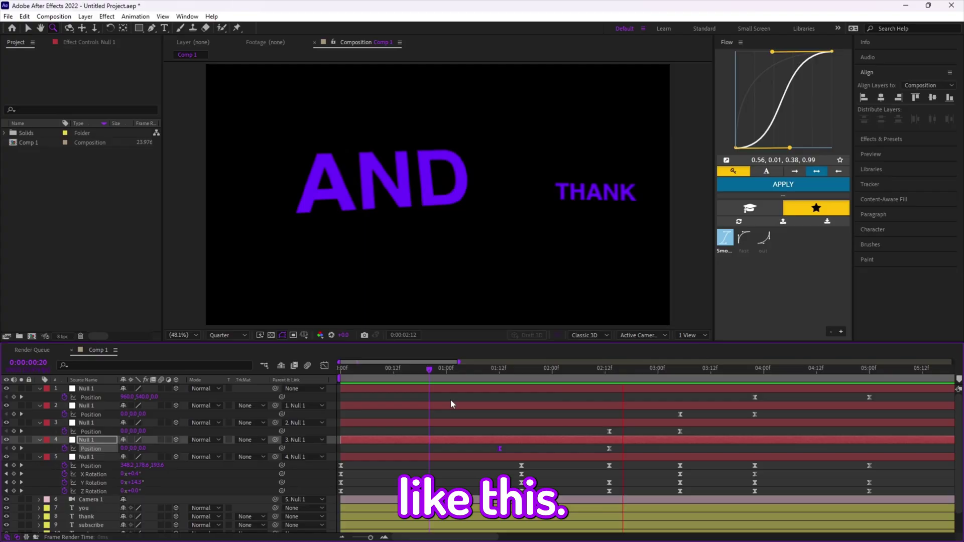
key(space)
Step: Move the third null's first Position keyframe earlier, to about 0:00:02:06, and preview from 0:00:02:00
drag(703, 372, 602, 380)
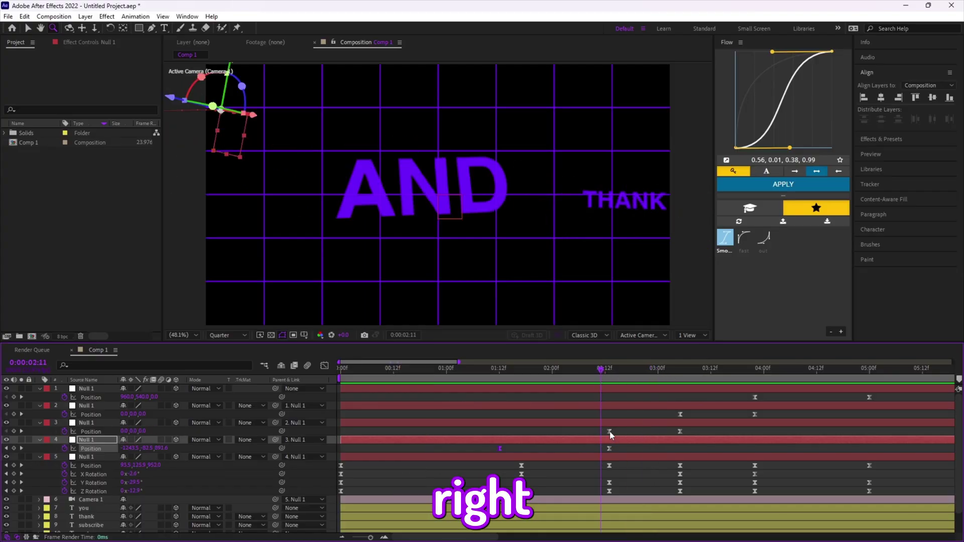
drag(609, 431, 578, 433)
click(552, 370)
key(space)
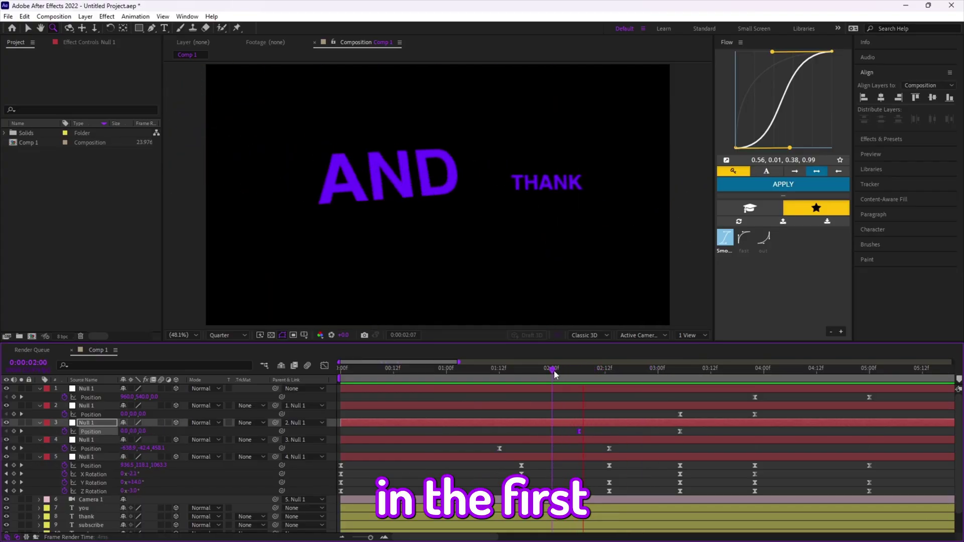
Step: Move the second null's first Position keyframe earlier, to about 0:00:03:00, and preview from 0:00:02:13
click(609, 372)
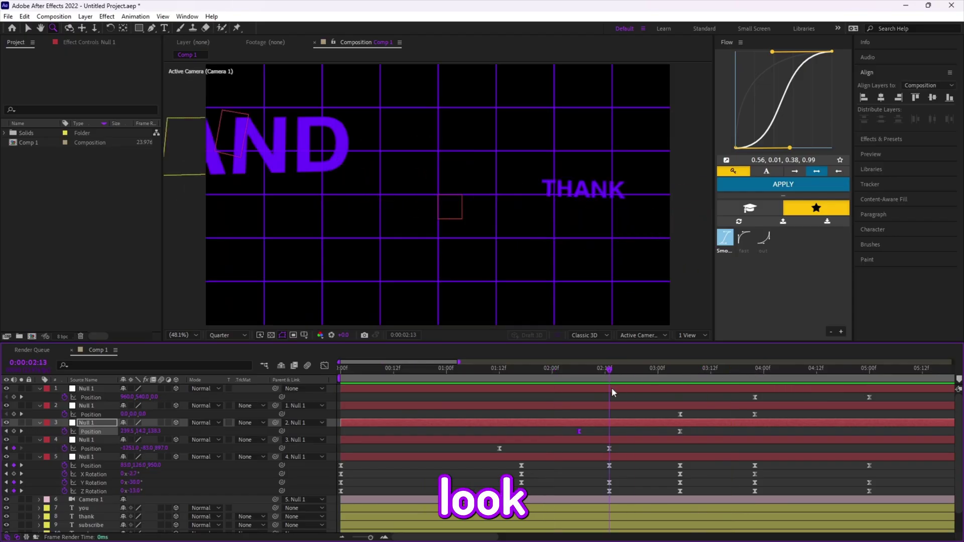
drag(680, 415, 658, 415)
key(space)
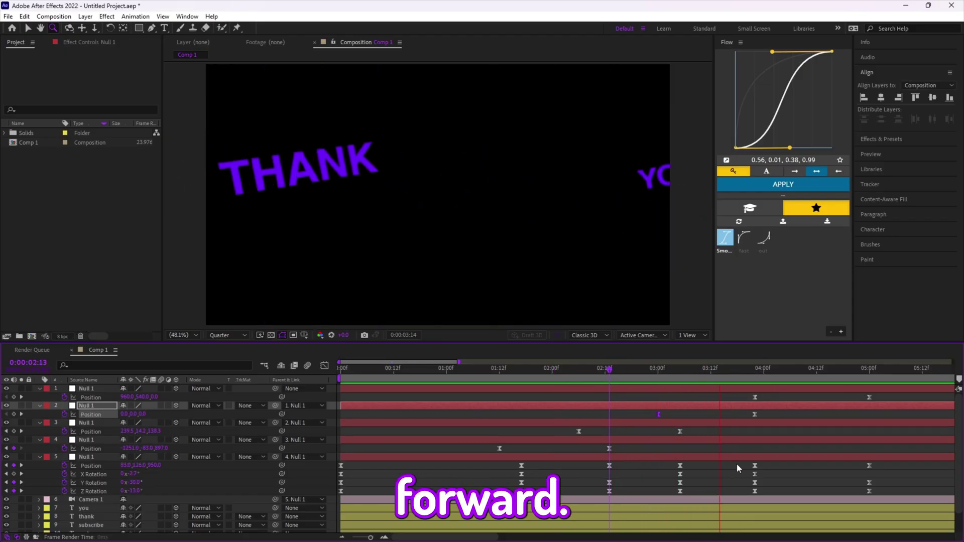
key(space)
Step: Move the first null's first Position keyframe slightly earlier, to about 0:00:03:20, and preview from 0:00:01:16
key(space)
drag(754, 397, 516, 398)
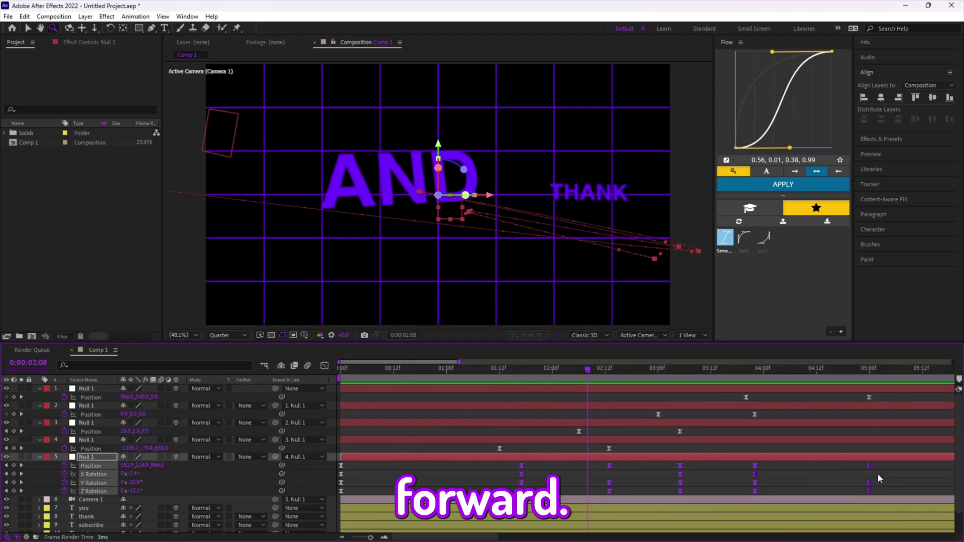
key(space)
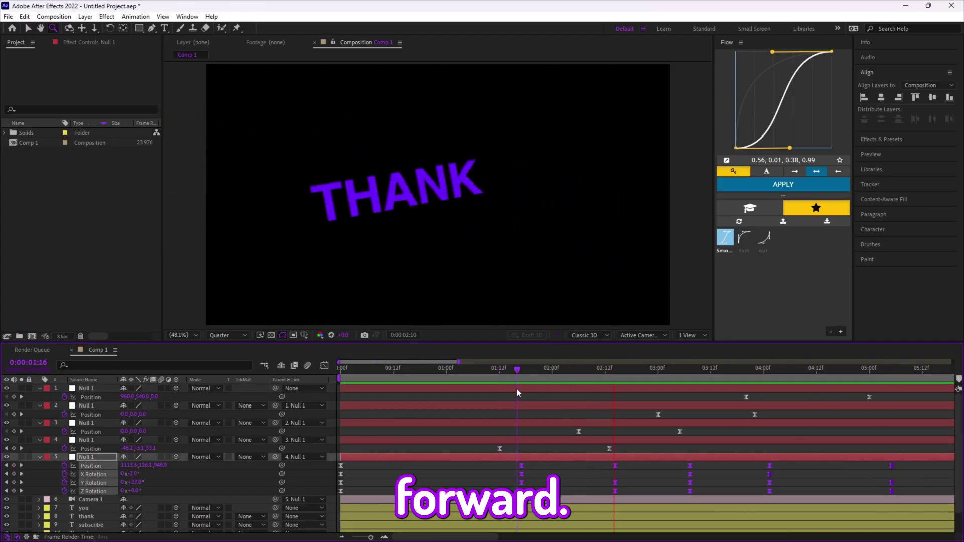
key(space)
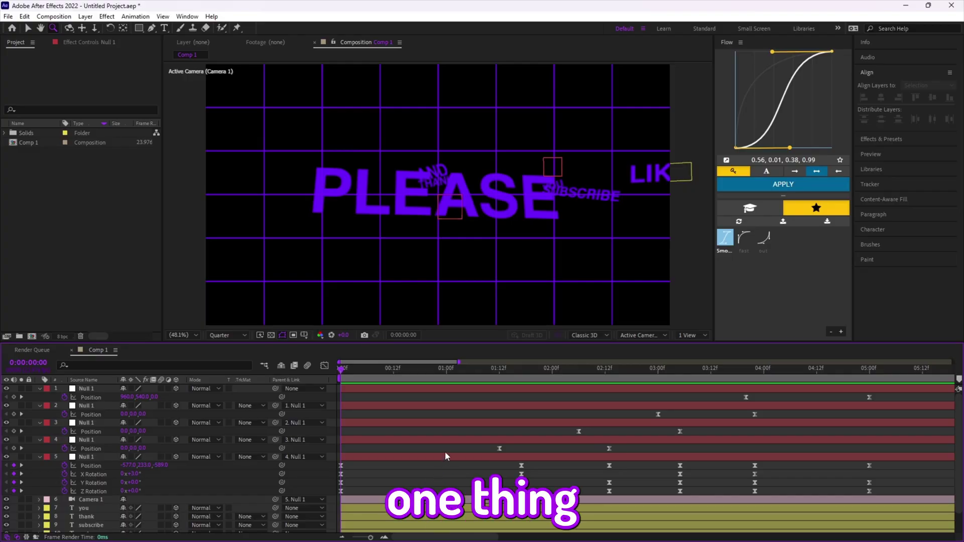
Step: Separate the Position dimensions of the first four nulls together, and undo the separation
click(95, 399)
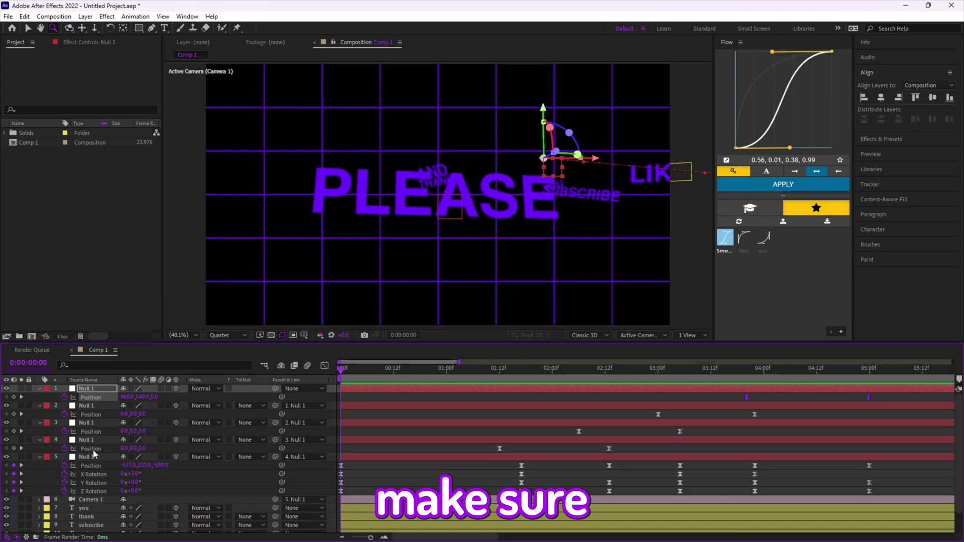
shift+click(92, 449)
shift+click(92, 431)
shift+click(95, 414)
right_click(97, 411)
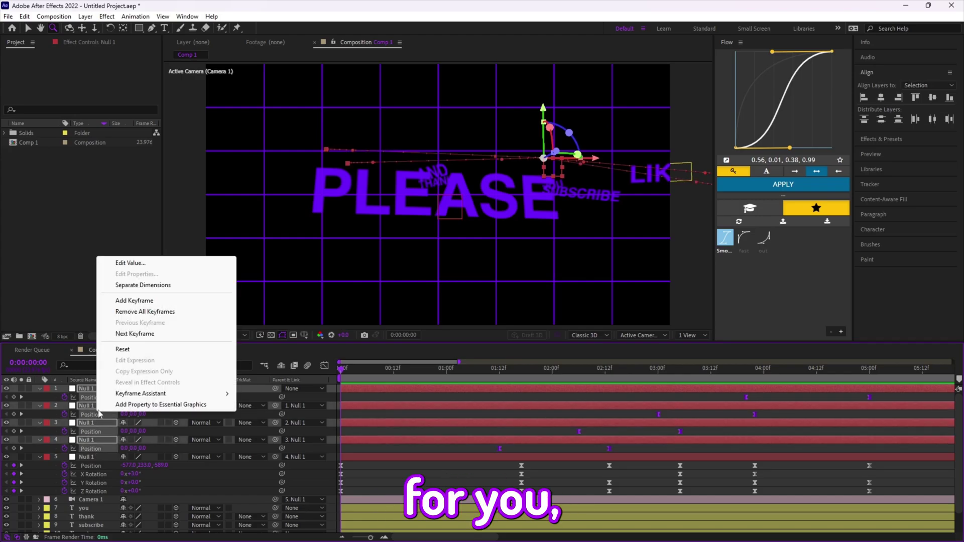
click(147, 284)
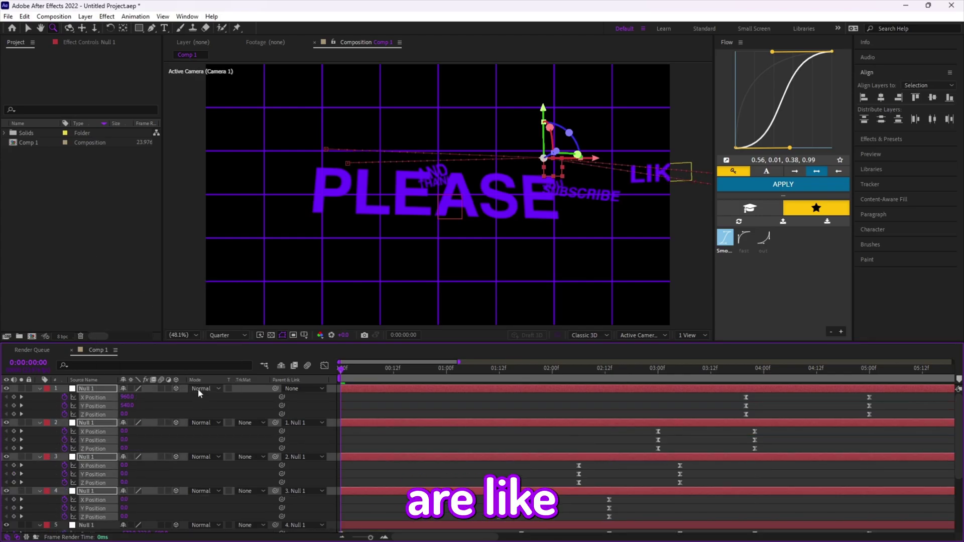
key(ctrl+z)
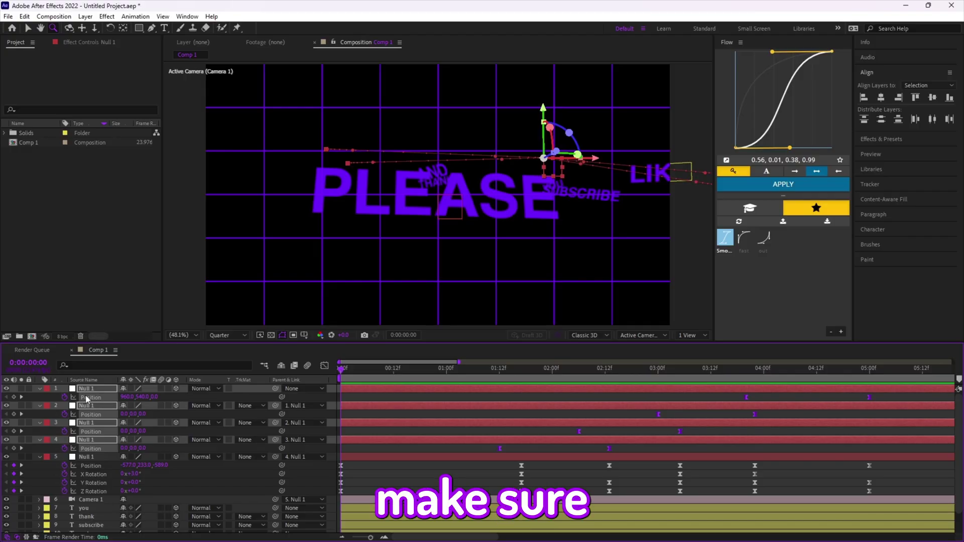
Step: Reapply Separate Dimensions to the Position properties of the first four nulls and look over their X, Y and Z keyframes
right_click(87, 398)
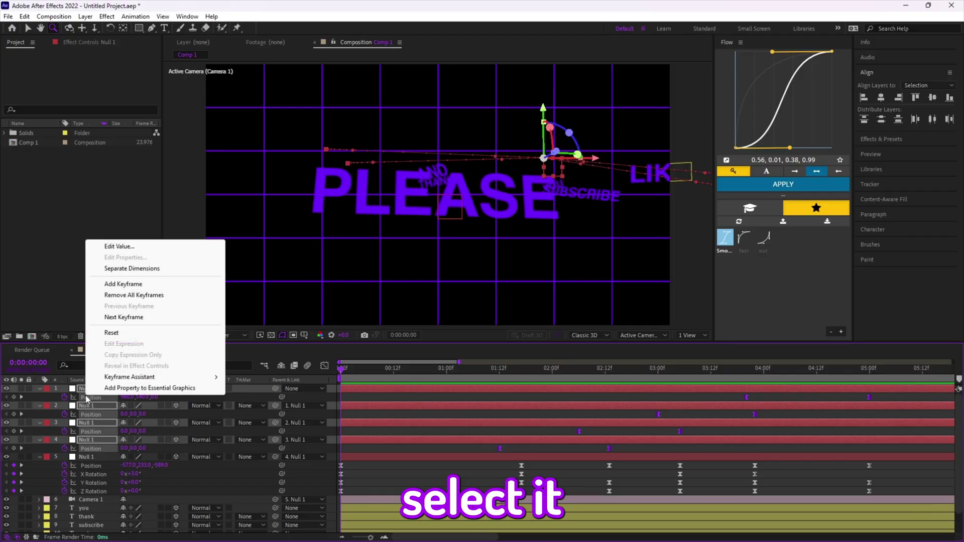
click(126, 269)
scroll(325, 454, down, 4)
scroll(464, 441, up, 3)
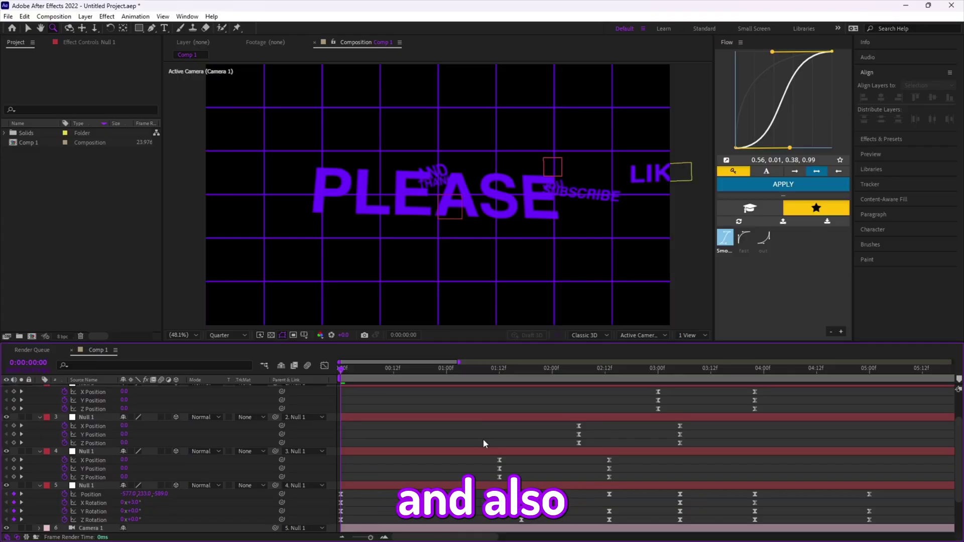
Step: Close the graph editor and separate the dimensions of the fourth null's Position property
drag(346, 368, 508, 397)
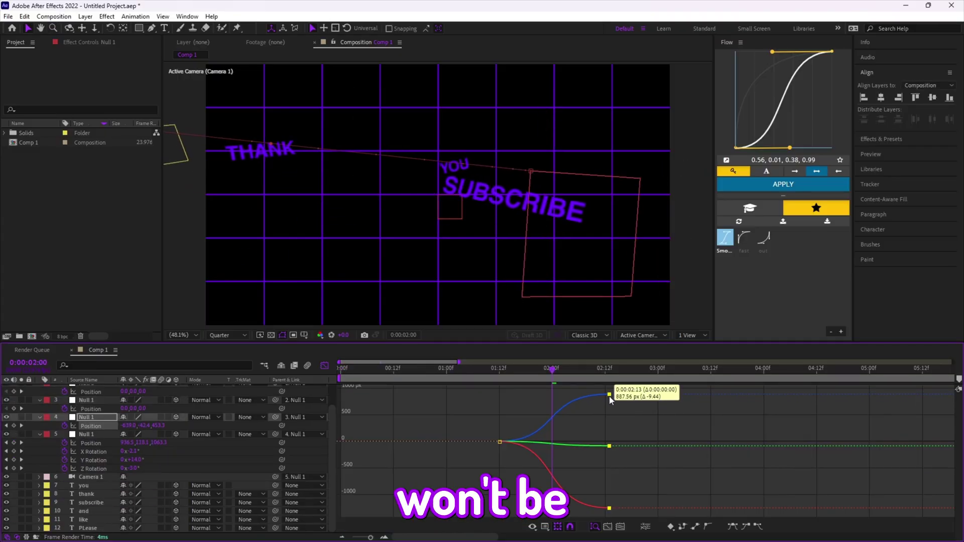
click(321, 366)
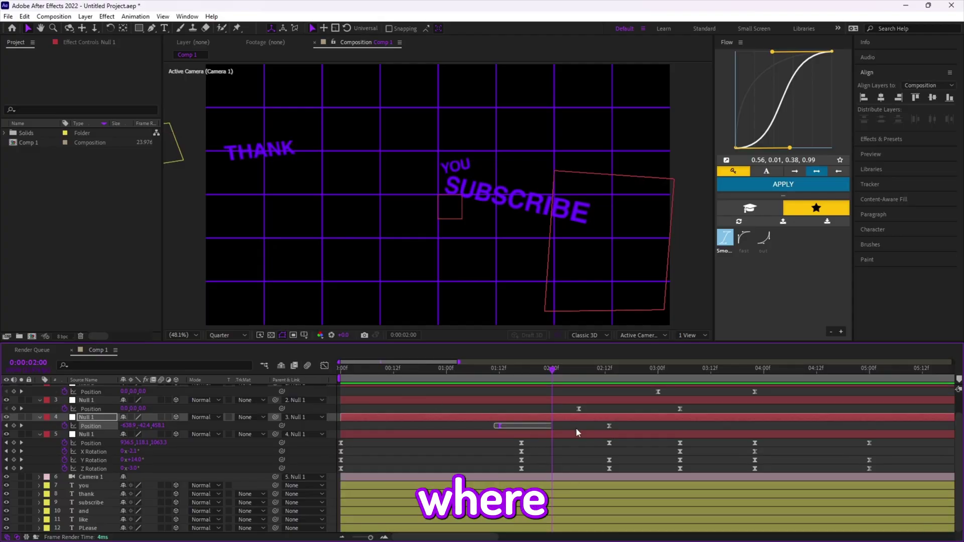
drag(576, 429, 633, 431)
right_click(91, 430)
click(128, 300)
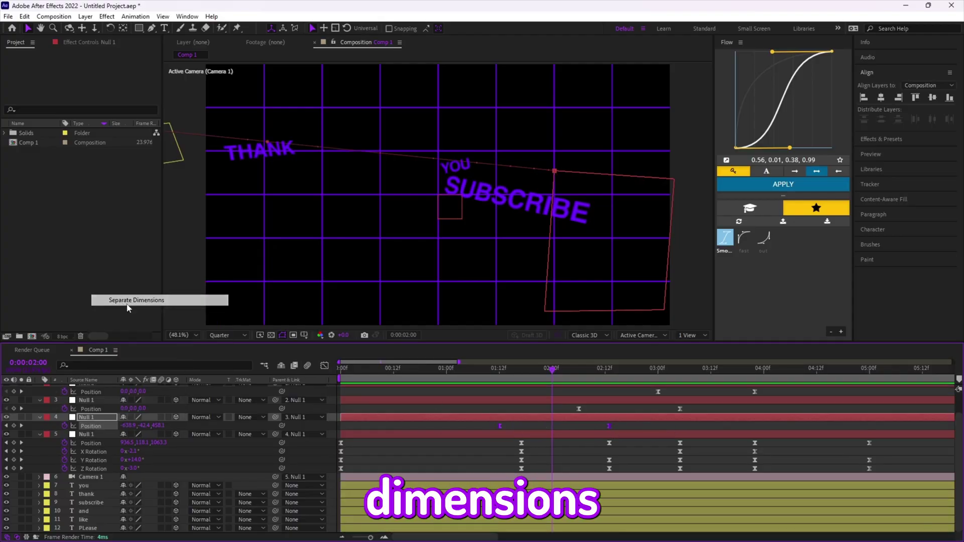
Step: Try reshaping the fourth null's Z Position curve in the graph editor, undo the handle changes and return to the keyframe view
click(323, 367)
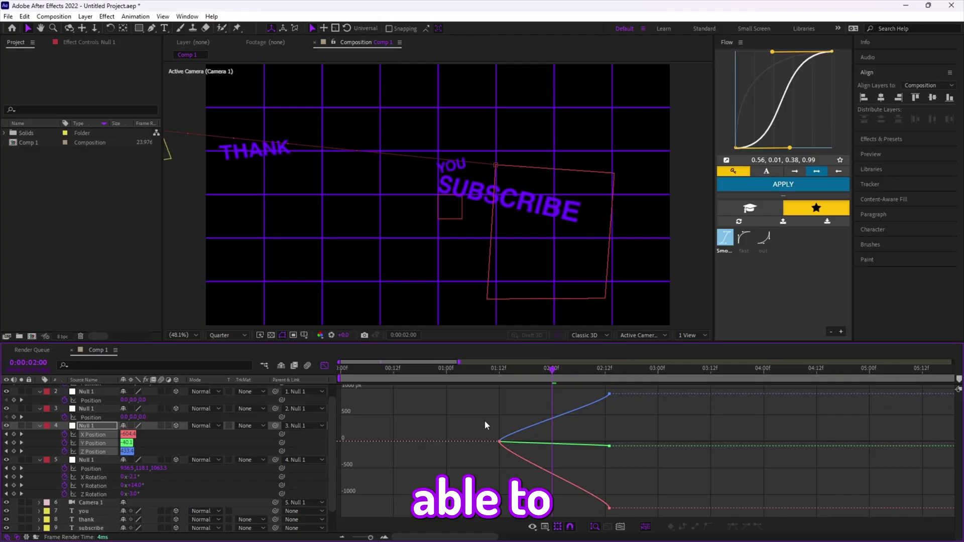
drag(608, 401, 547, 396)
drag(502, 431, 554, 446)
key(ctrl+z)
key(ctrl+z)
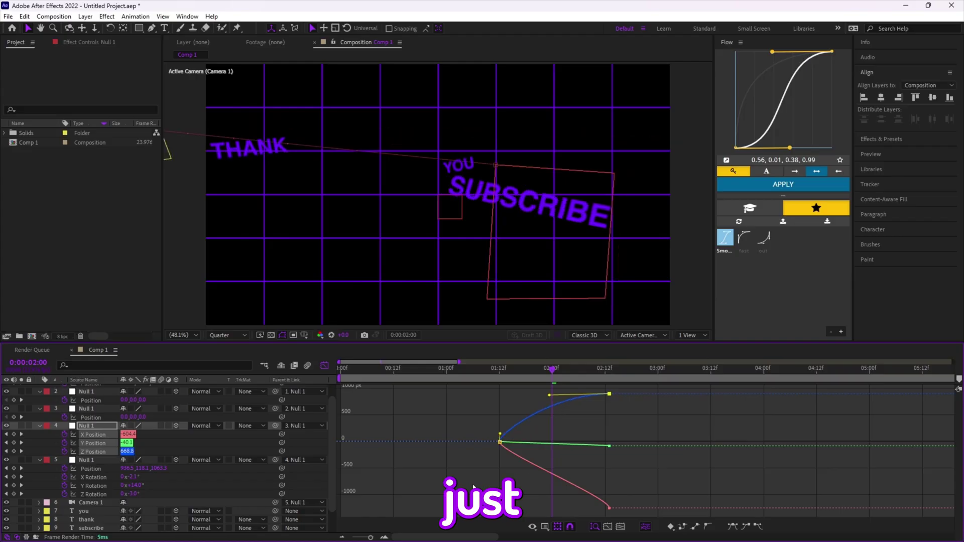
click(324, 366)
click(654, 432)
scroll(542, 422, up, 1)
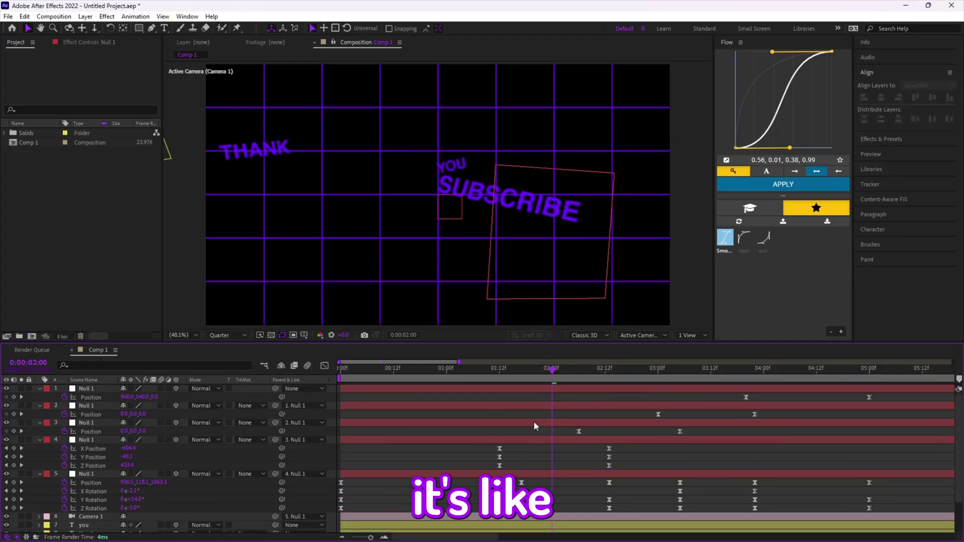
Step: Separate the Position dimensions of the first, second and third nulls into X, Y and Z
click(548, 422)
shift+click(745, 389)
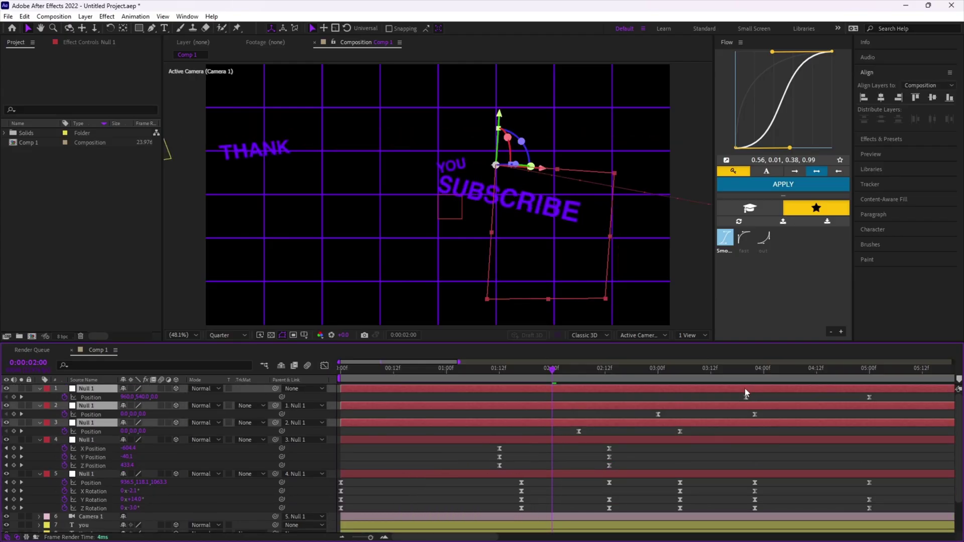
click(91, 432)
shift+click(91, 414)
shift+click(91, 397)
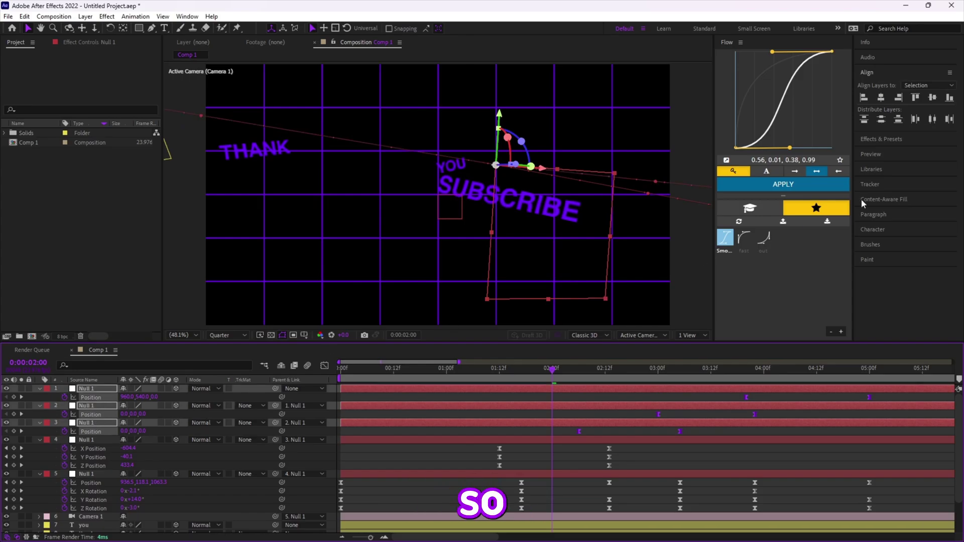
right_click(106, 414)
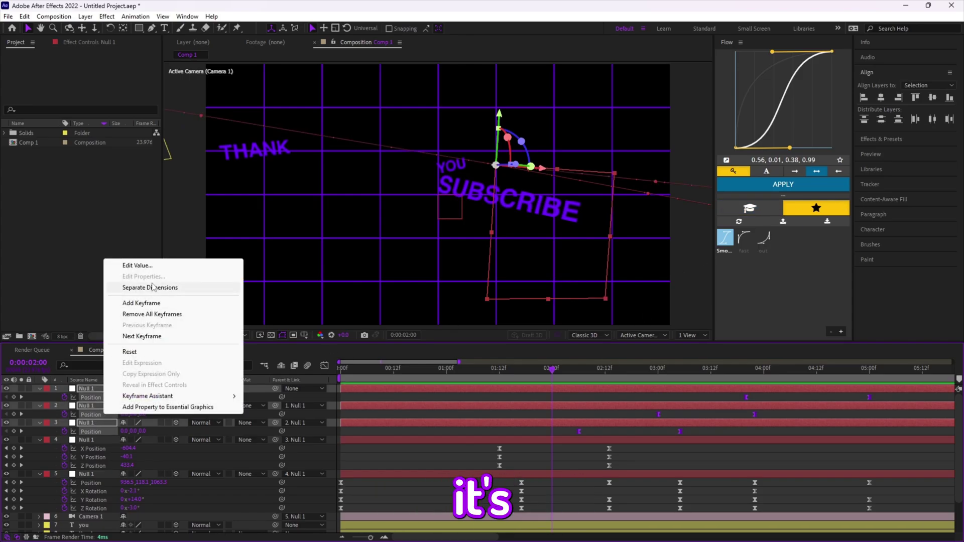
click(151, 288)
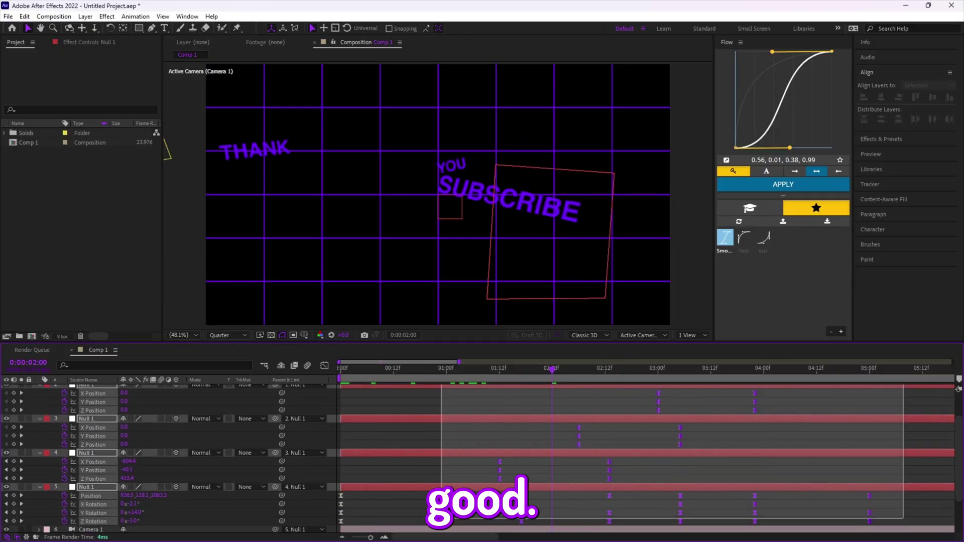
Step: Apply the saved smooth easing curve (0.56, 0.01, 0.38, 0.99) to all the nulls' separated position and rotation keyframes
drag(898, 389, 336, 503)
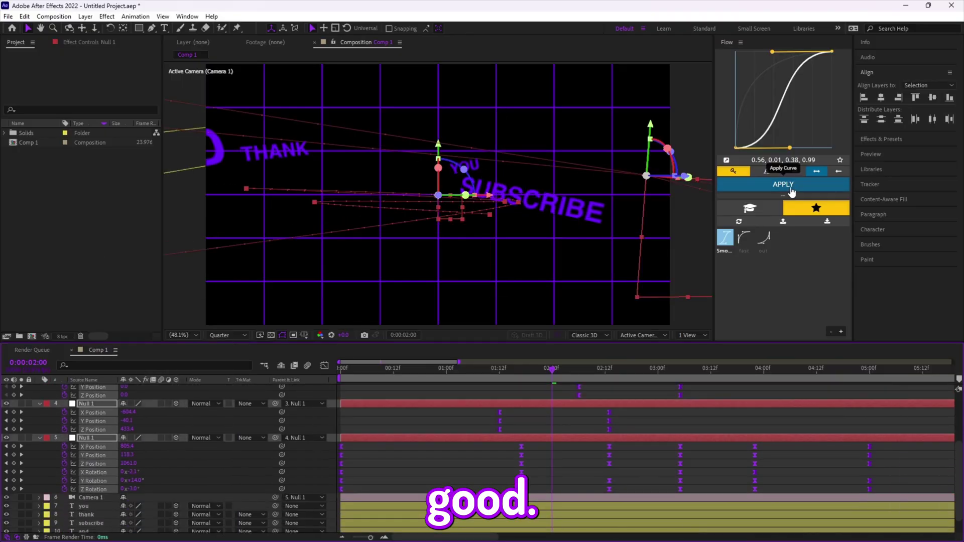
click(790, 189)
key(Home)
key(space)
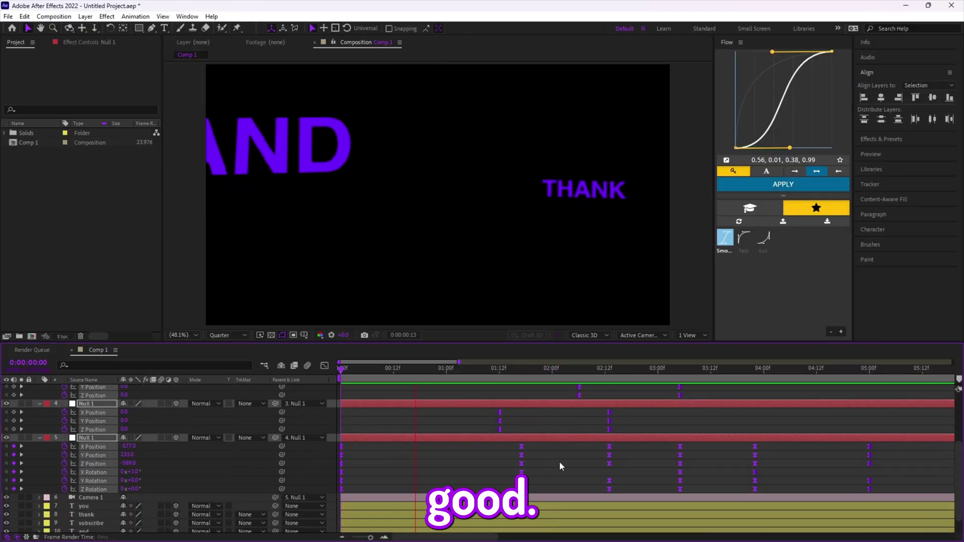
click(559, 462)
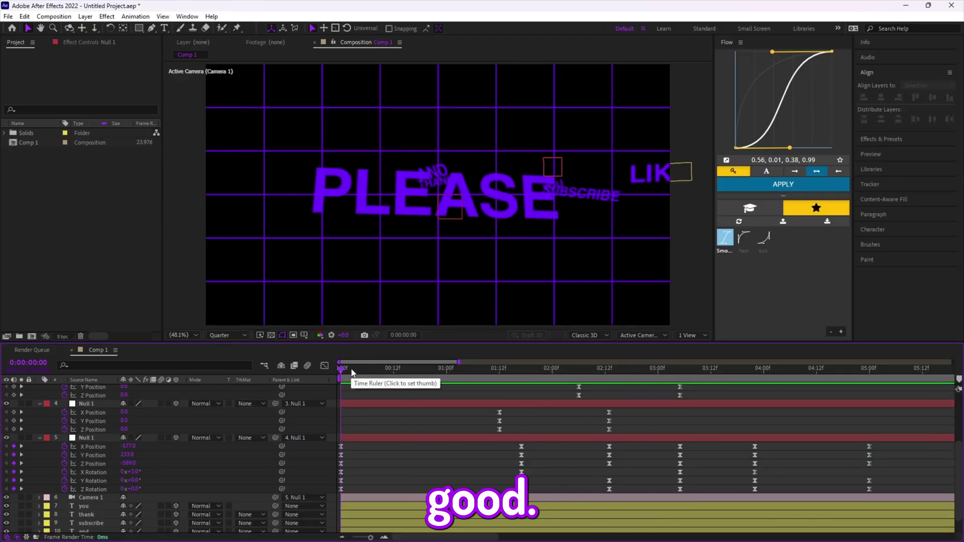
Step: Play back the eased camera animation from the first frame and scrub through its opening frames
key(space)
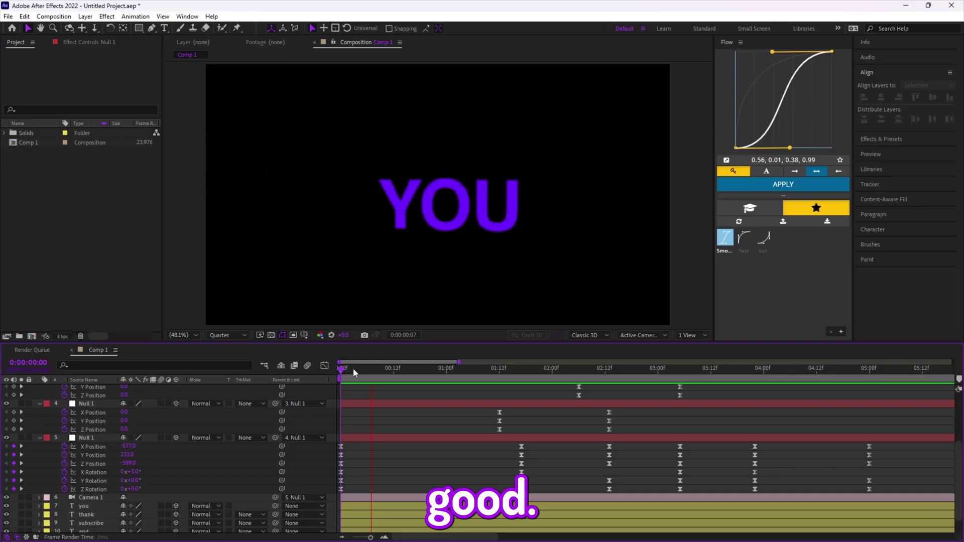
key(space)
click(385, 369)
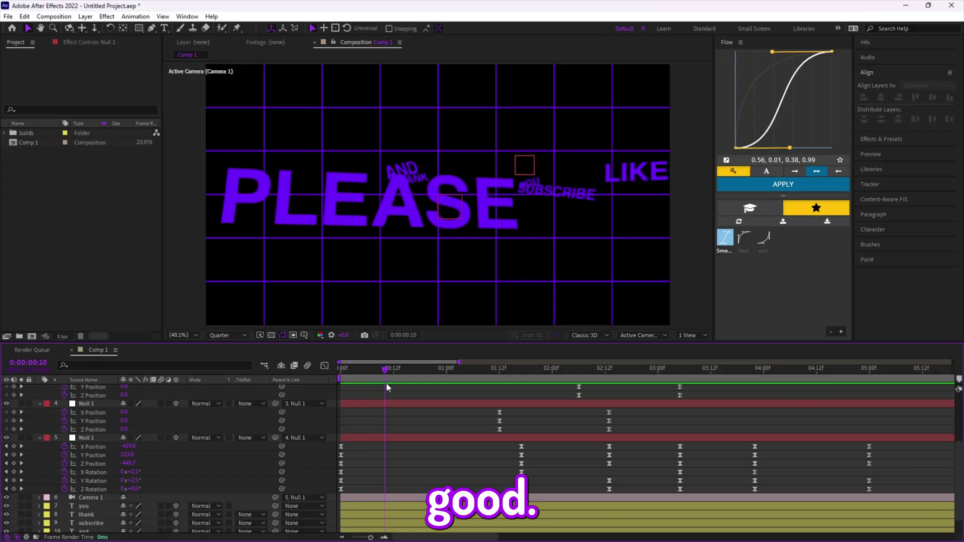
drag(386, 384, 178, 420)
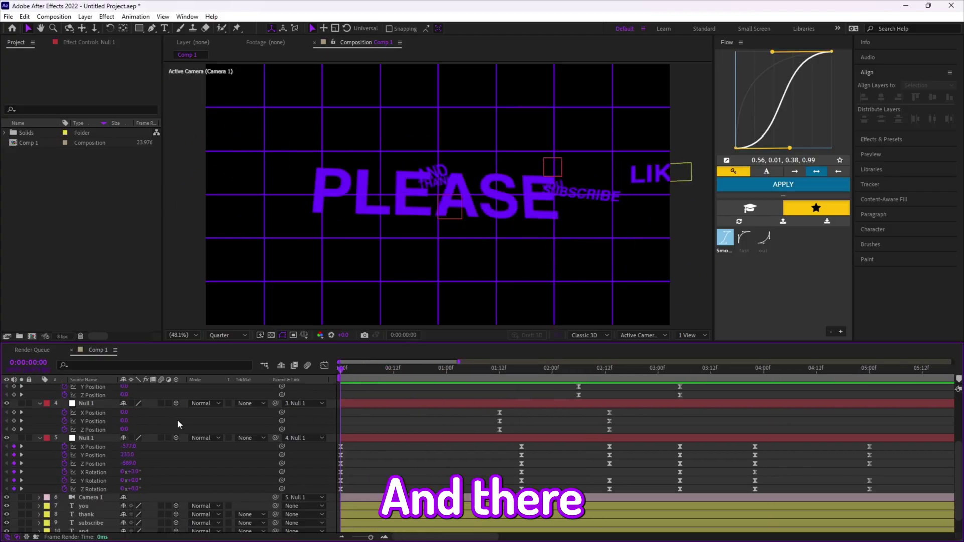
scroll(372, 421, down, 2)
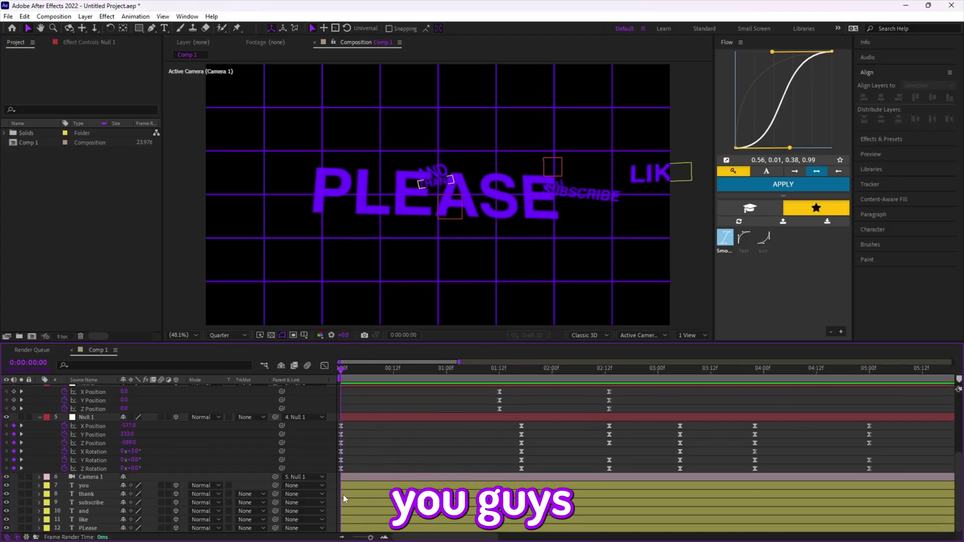
drag(342, 486, 367, 512)
key(ctrl+z)
key(ctrl+z)
key(ctrl+z)
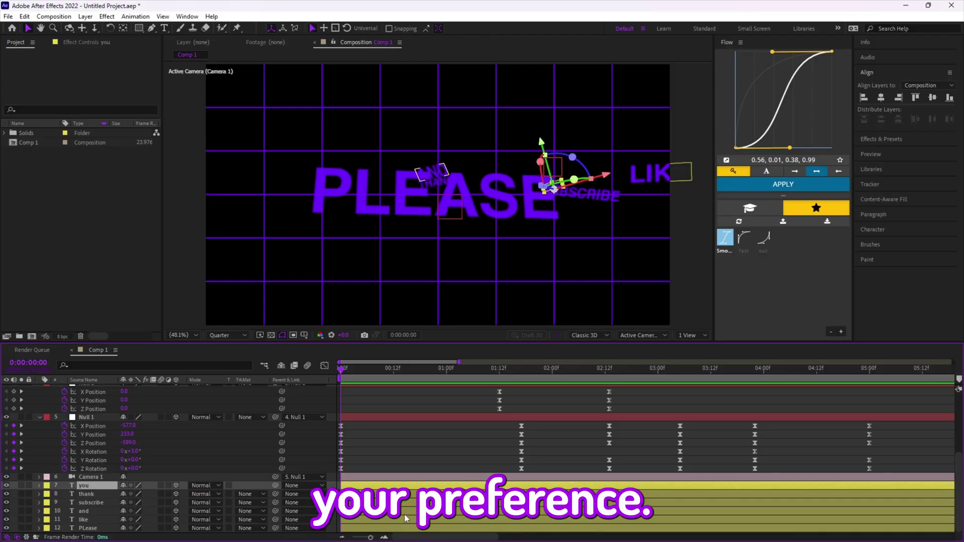
click(373, 448)
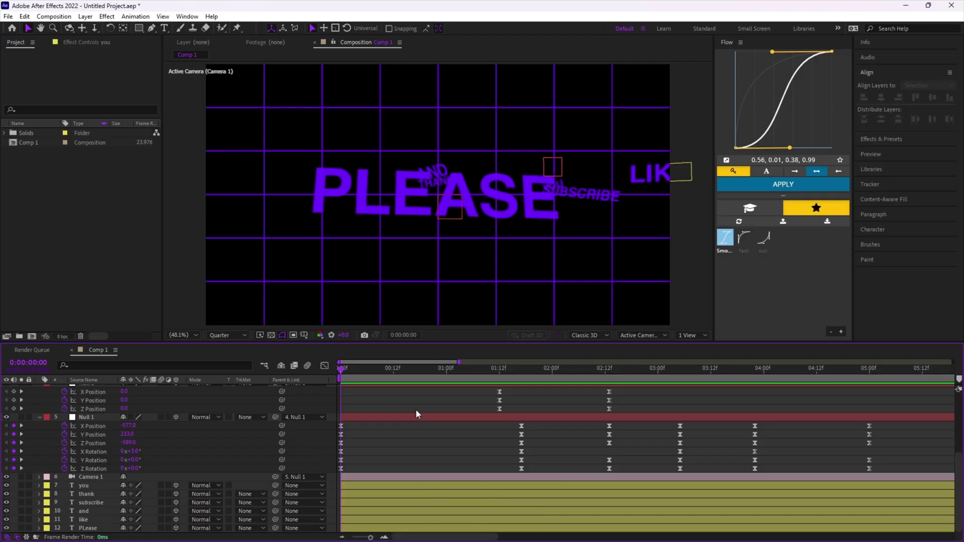
Step: Add a white solid and send it beneath all other layers as the background
right_click(408, 454)
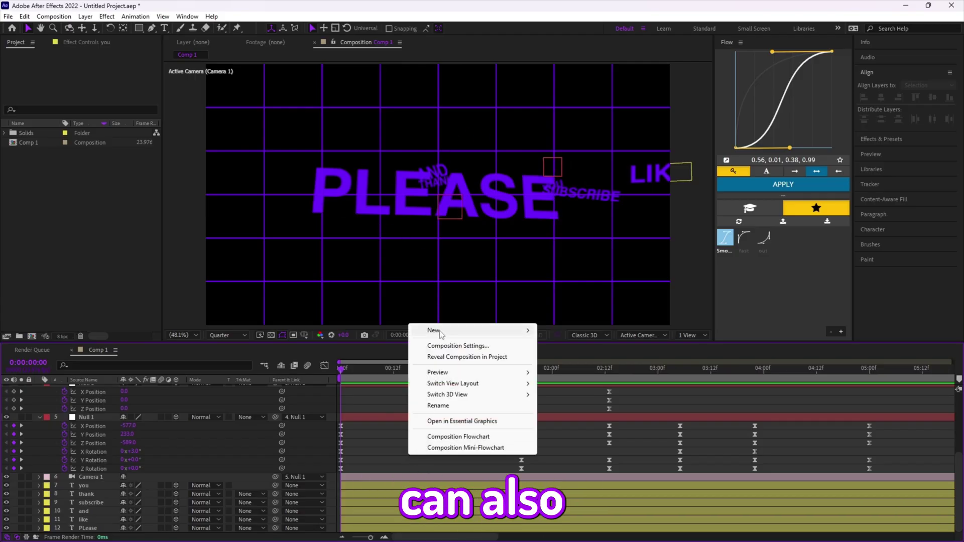
mouse_move(440, 334)
click(557, 357)
click(537, 351)
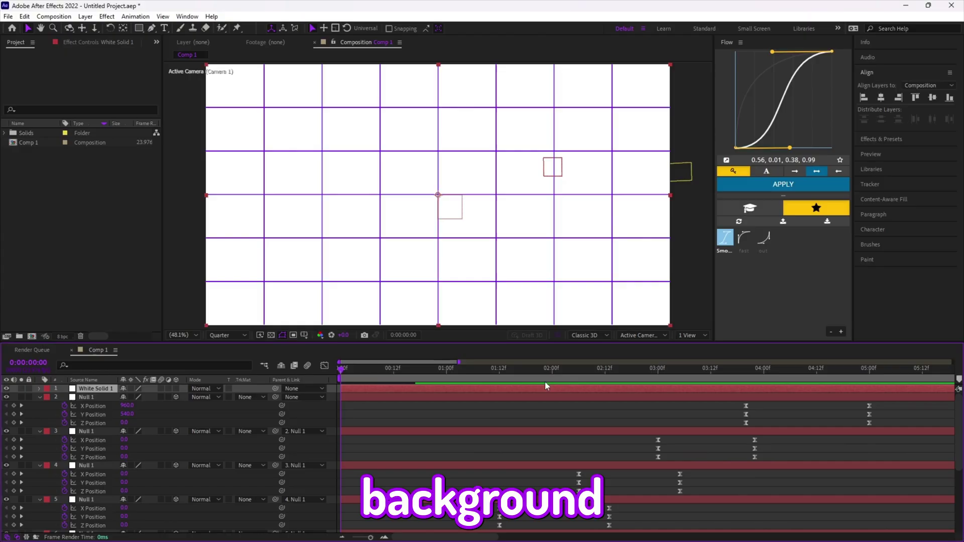
key(ctrl+shift+bracketleft)
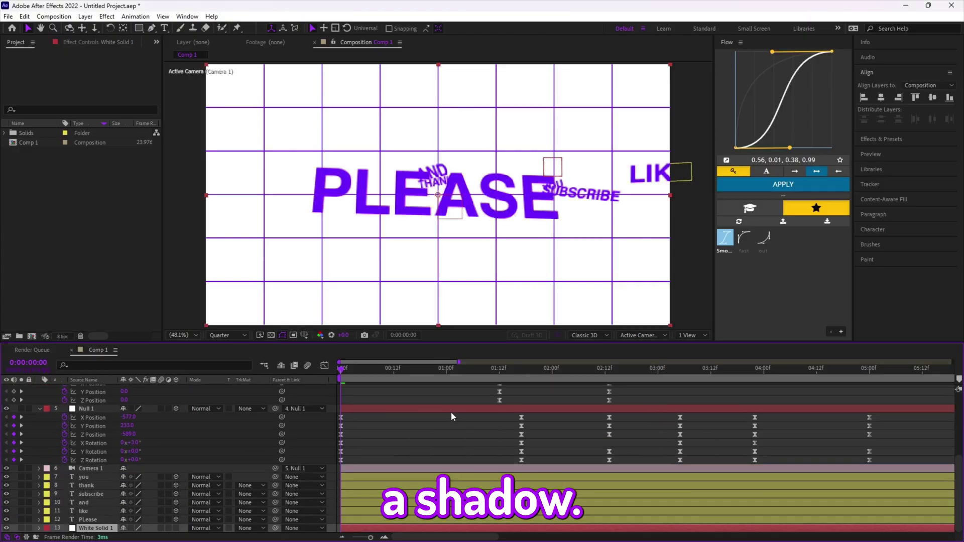
Step: Apply the BCC Drop Shadow effect to the PLease text layer and set its Shadow Distance to 10
click(890, 72)
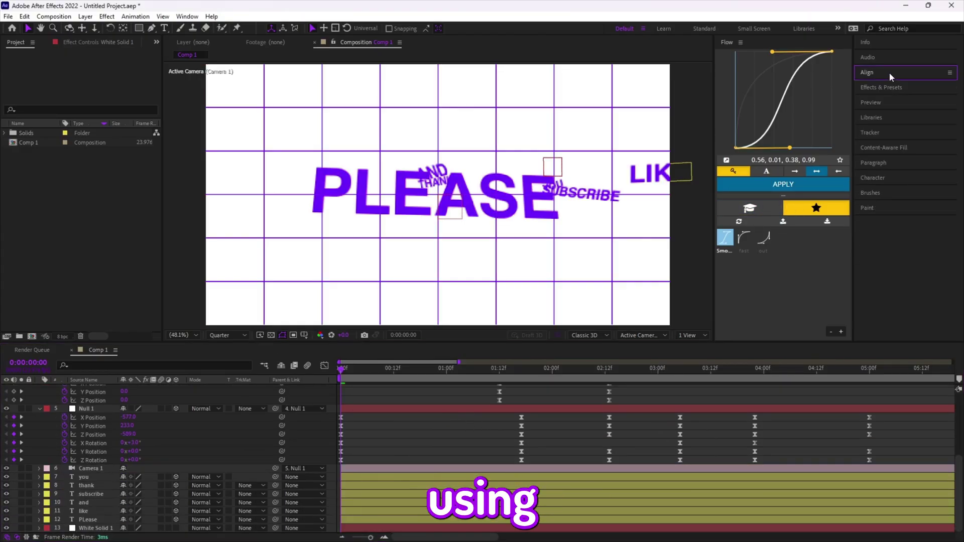
click(889, 89)
click(878, 102)
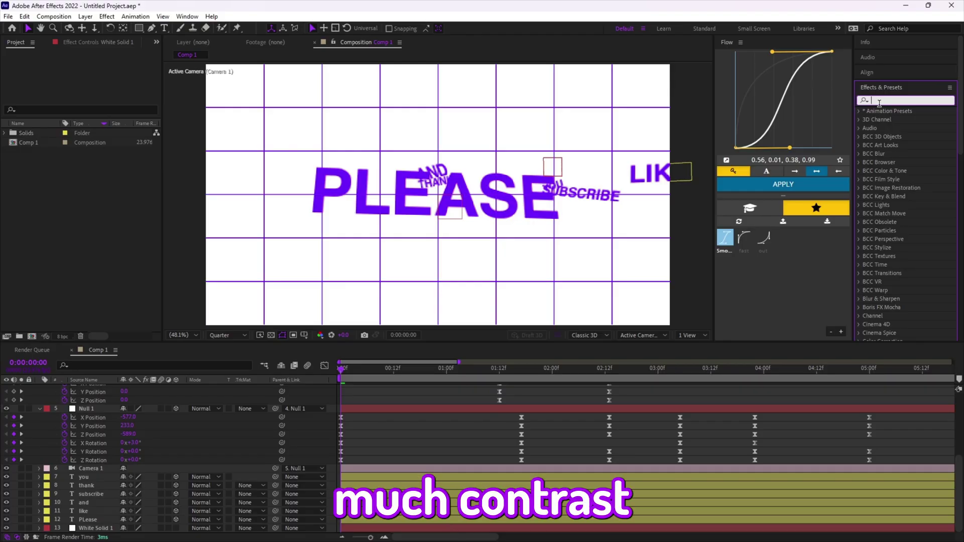
text(drop sha)
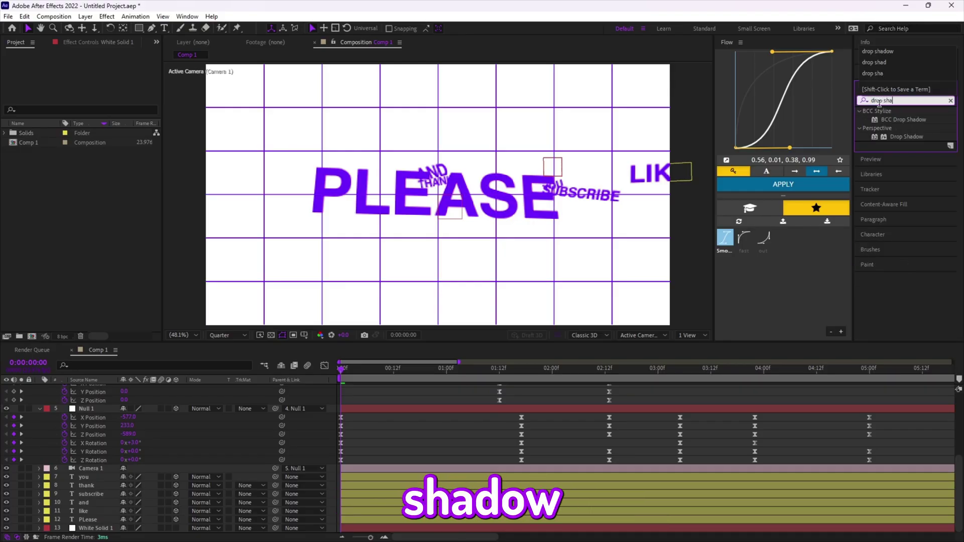
drag(896, 120, 399, 519)
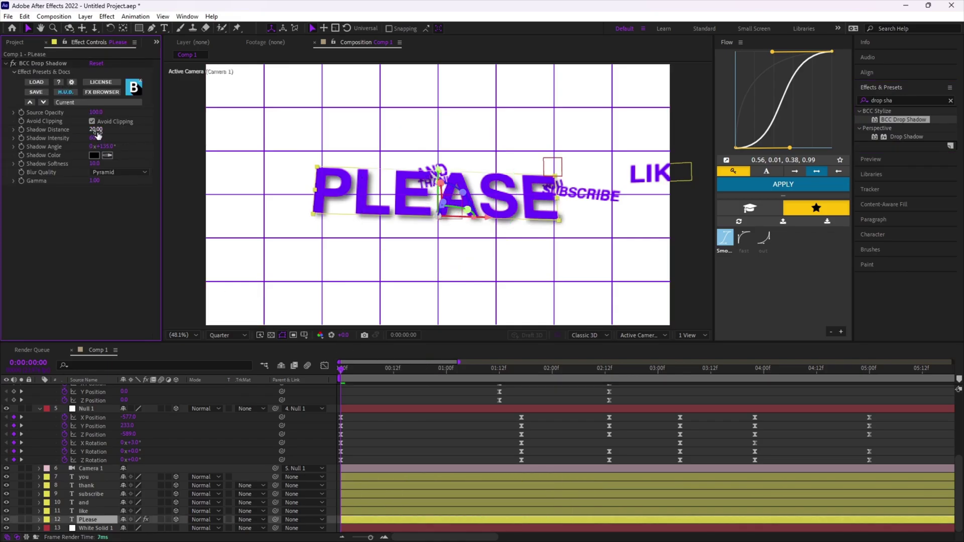
drag(97, 131, 92, 133)
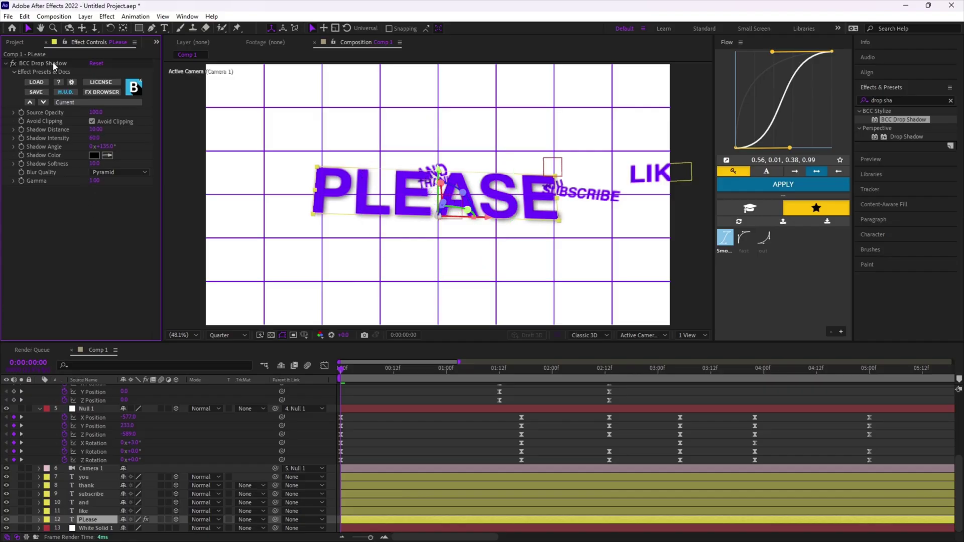
Step: Paste the BCC Drop Shadow effect onto the like, and, subscribe, thank and you text layers
click(380, 511)
shift+click(373, 478)
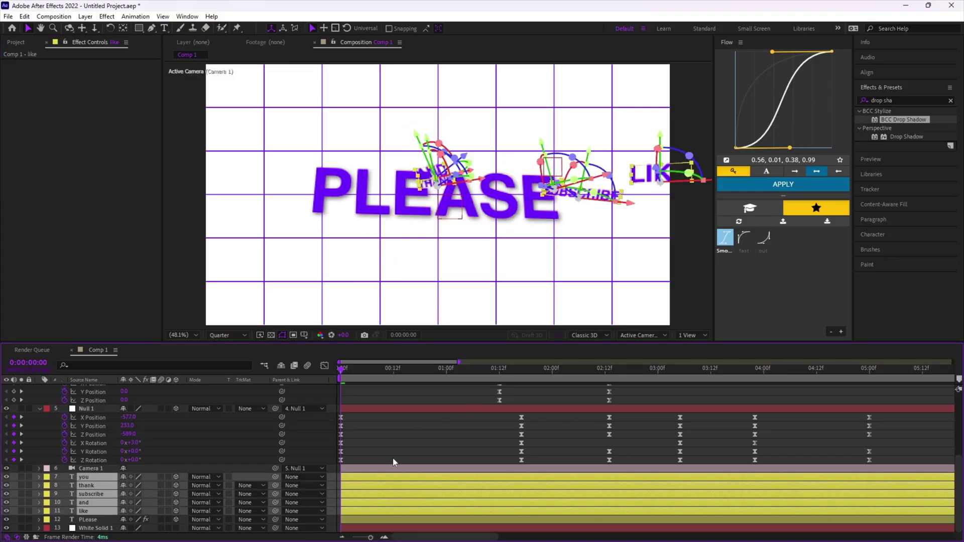
key(ctrl+v)
click(399, 444)
Step: Play back the text animation to review the drop shadows against the white background
key(space)
key(space)
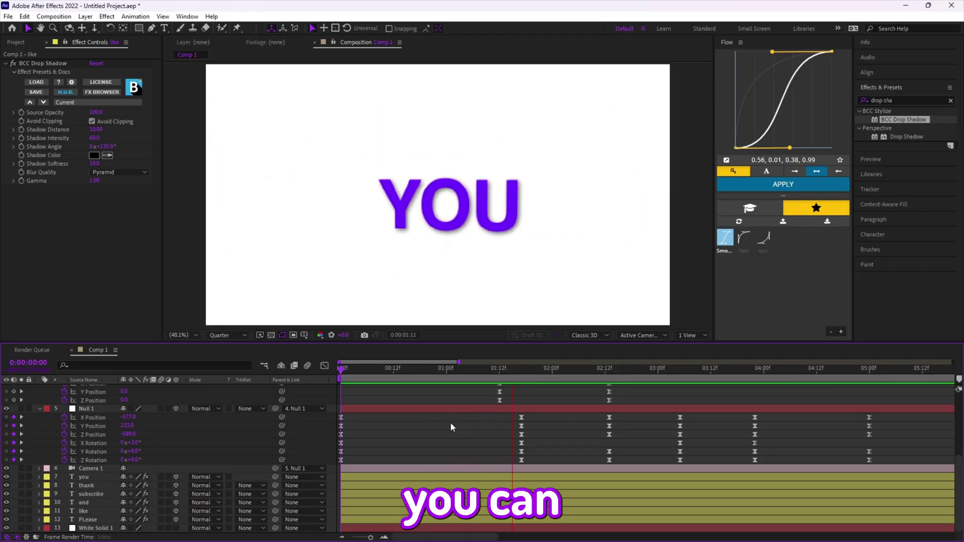
key(space)
drag(756, 403, 485, 458)
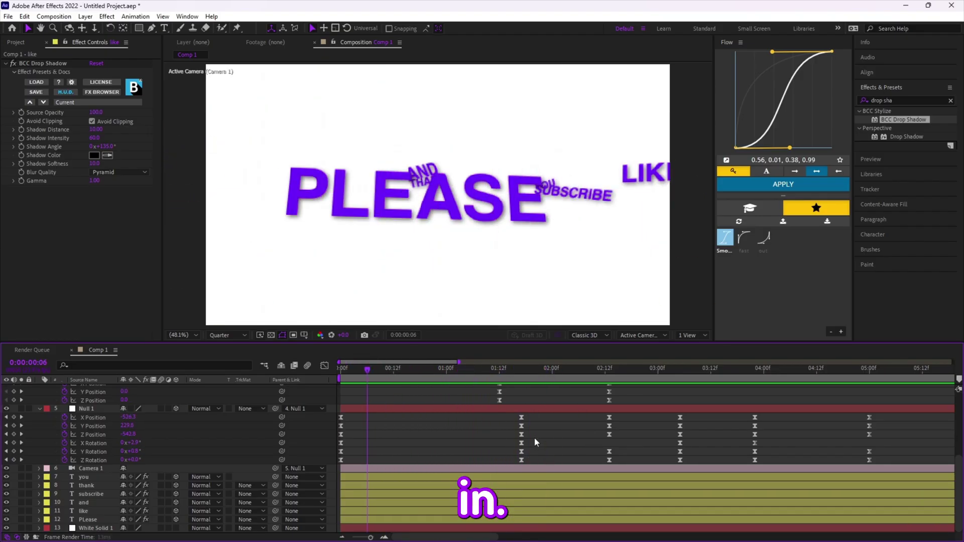
key(space)
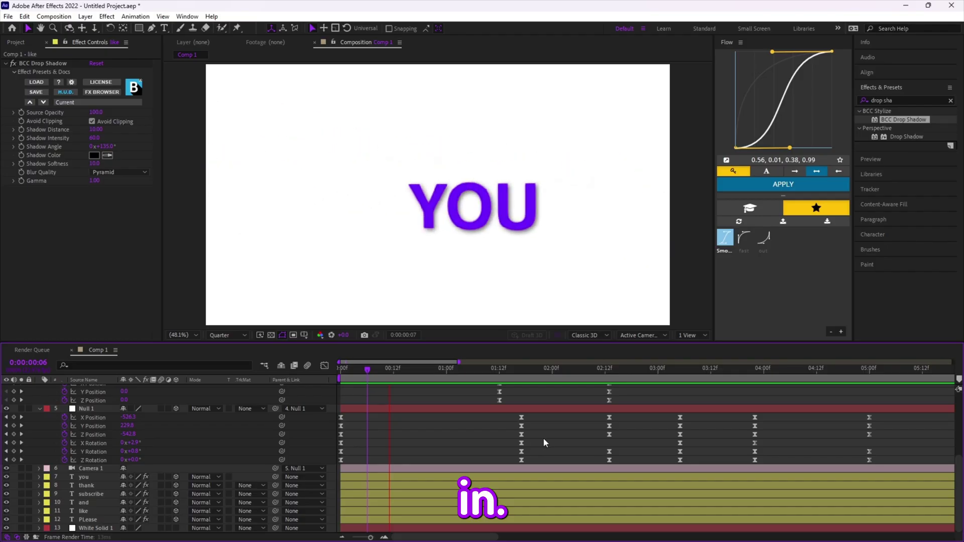
key(space)
key(Home)
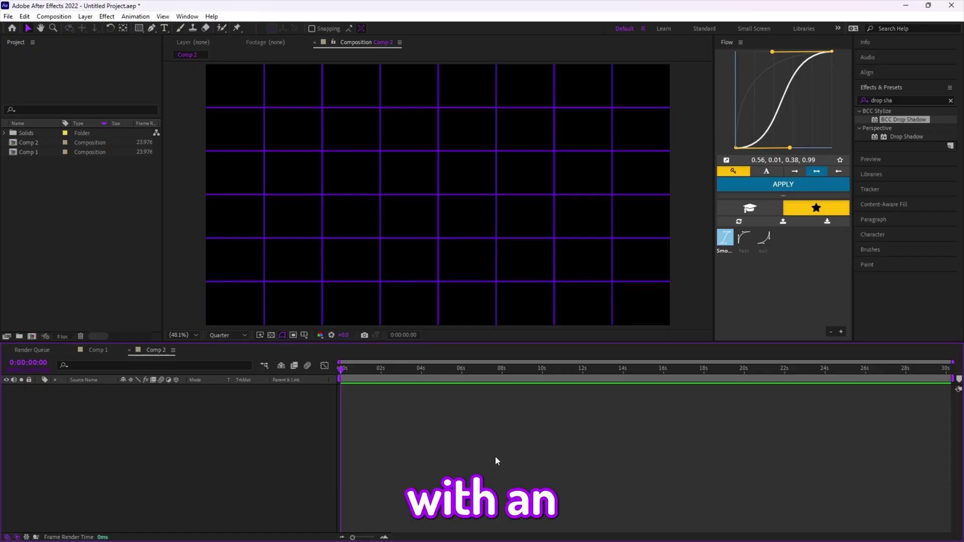
Step: Add a two-node camera to Comp 2, keeping the offered camera settings
right_click(494, 456)
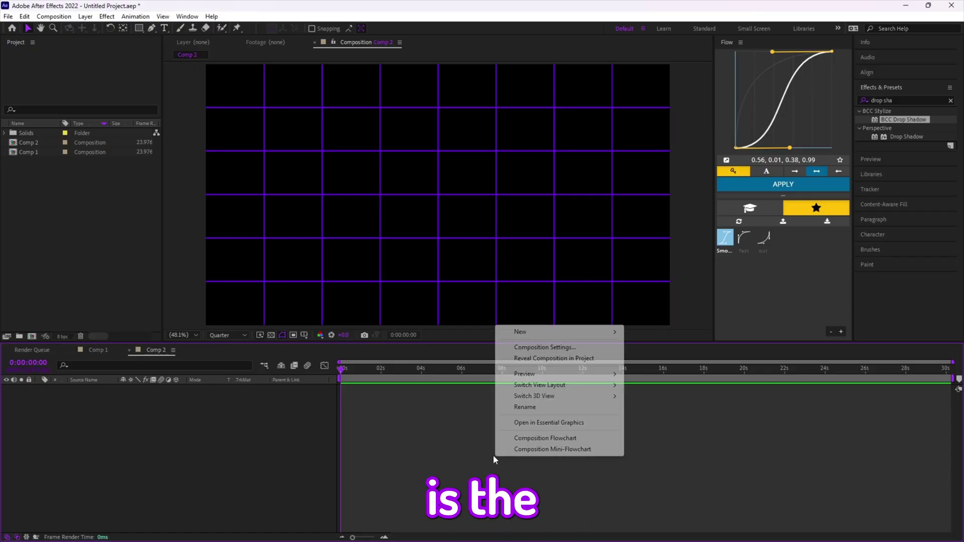
mouse_move(514, 332)
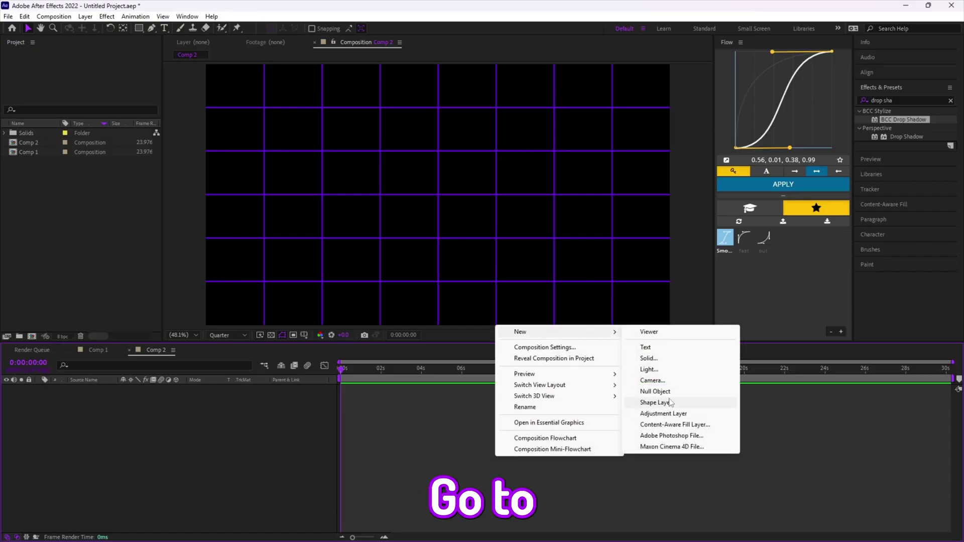
click(652, 380)
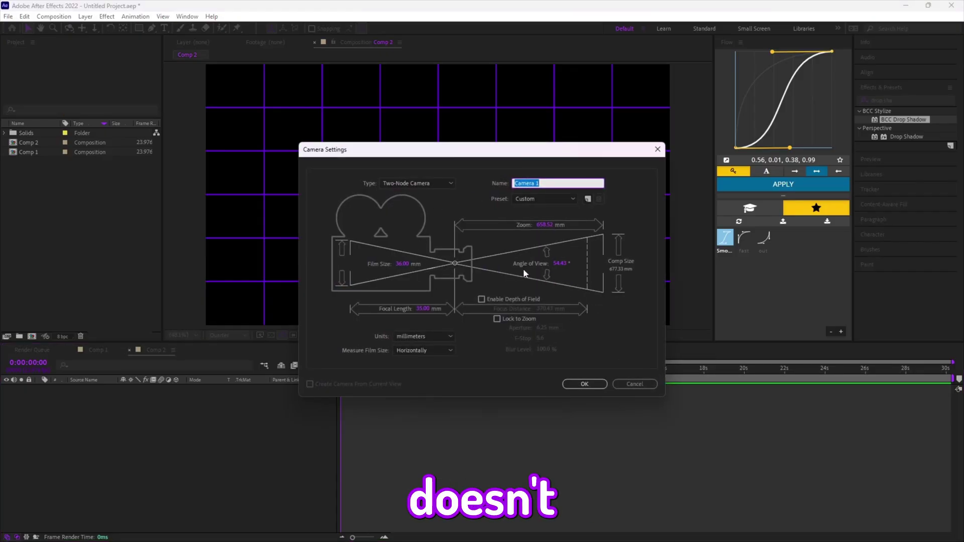
click(578, 384)
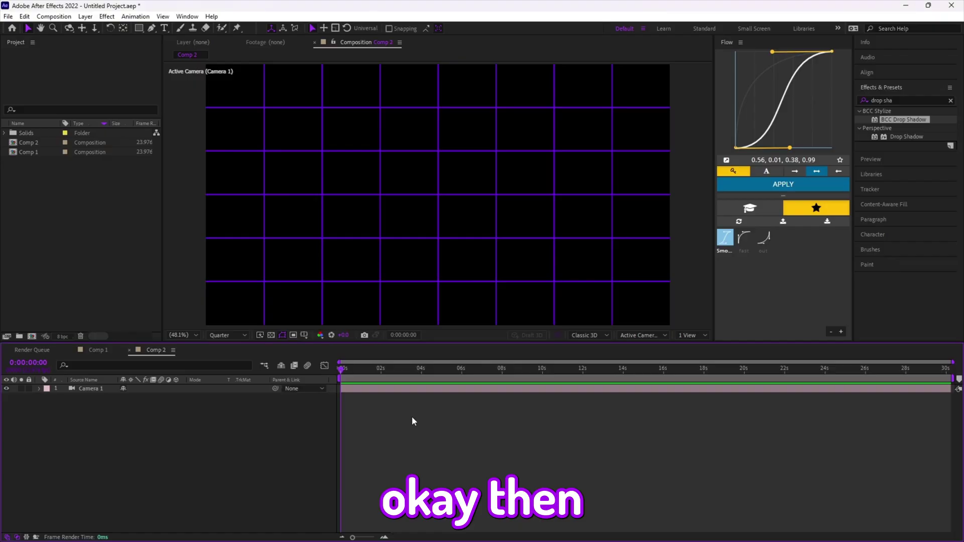
Step: Add a null object above the camera and duplicate it twice so there are three nulls
right_click(368, 391)
mouse_move(401, 411)
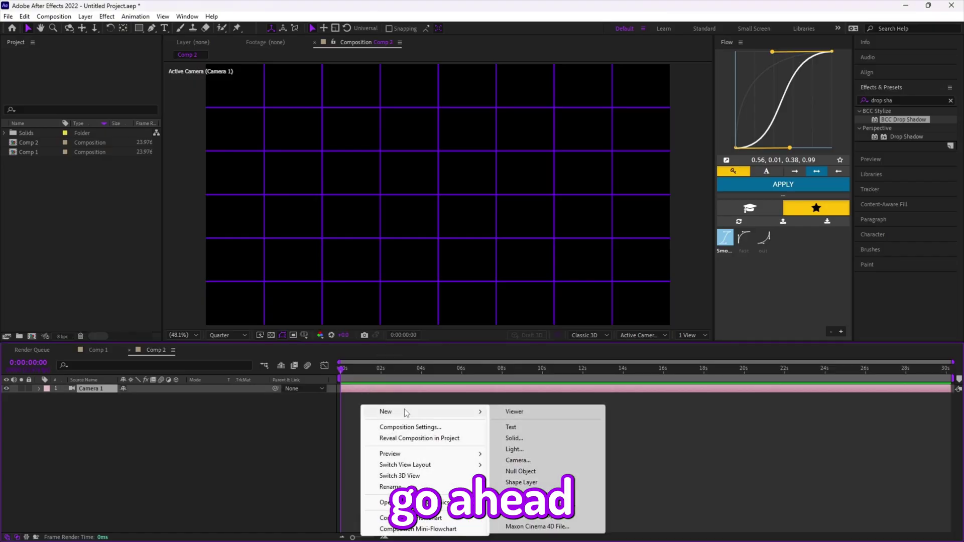
click(520, 471)
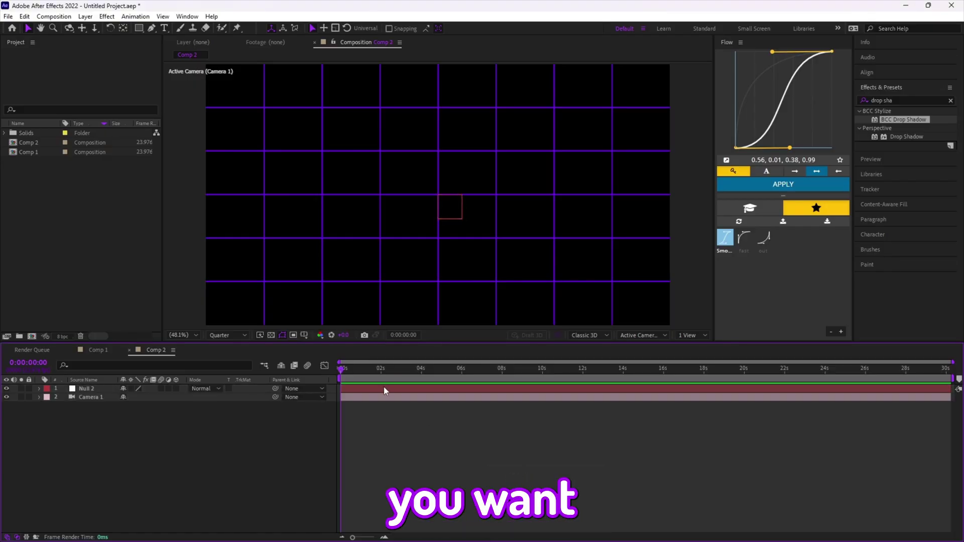
key(ctrl+d)
key(ctrl+d)
Step: Parent the camera to the third null, the third null to the second, and the second null to the first
click(379, 416)
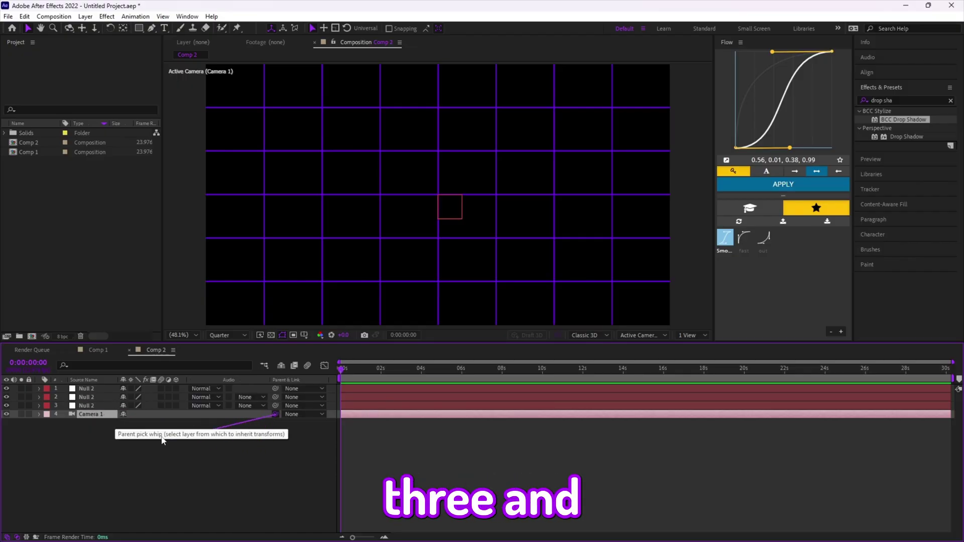
drag(162, 440, 276, 405)
drag(81, 397, 83, 397)
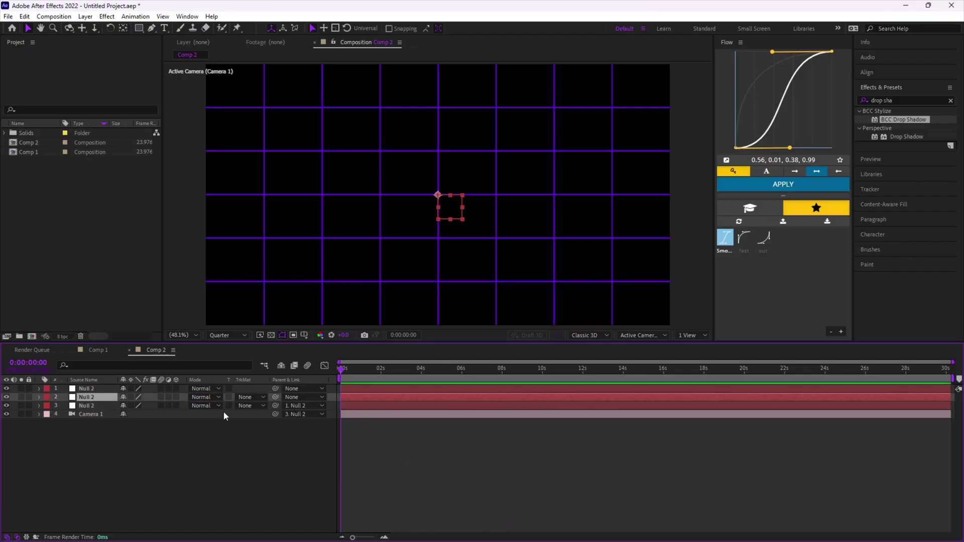
drag(275, 397, 85, 389)
click(426, 469)
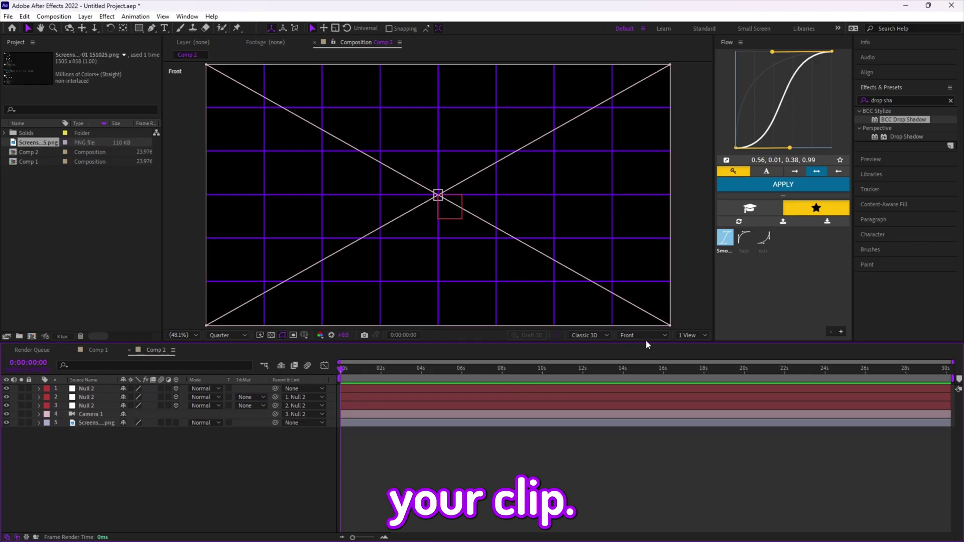
Step: View the composition through Active Camera (Camera 1) and scale the screenshot PNG layer up to 148% to fill the frame
click(645, 336)
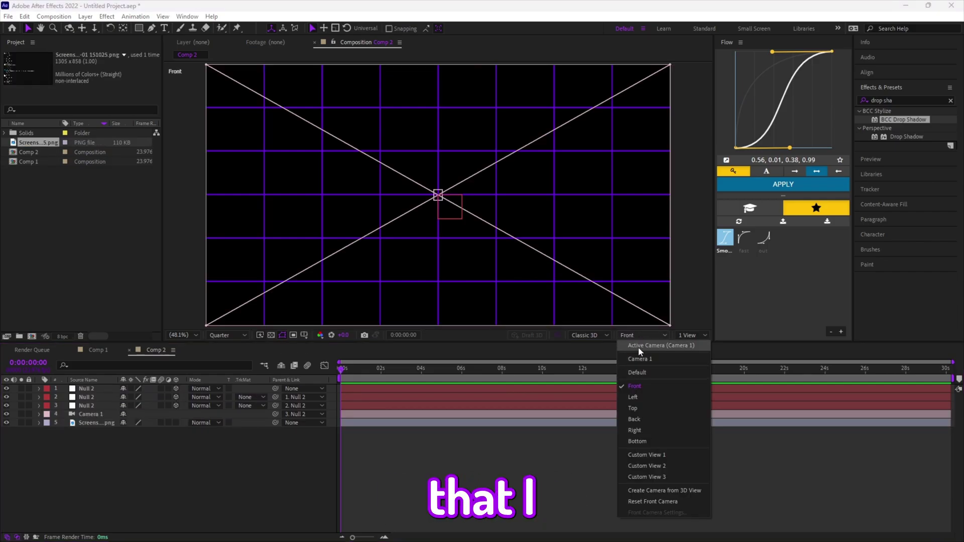
click(651, 354)
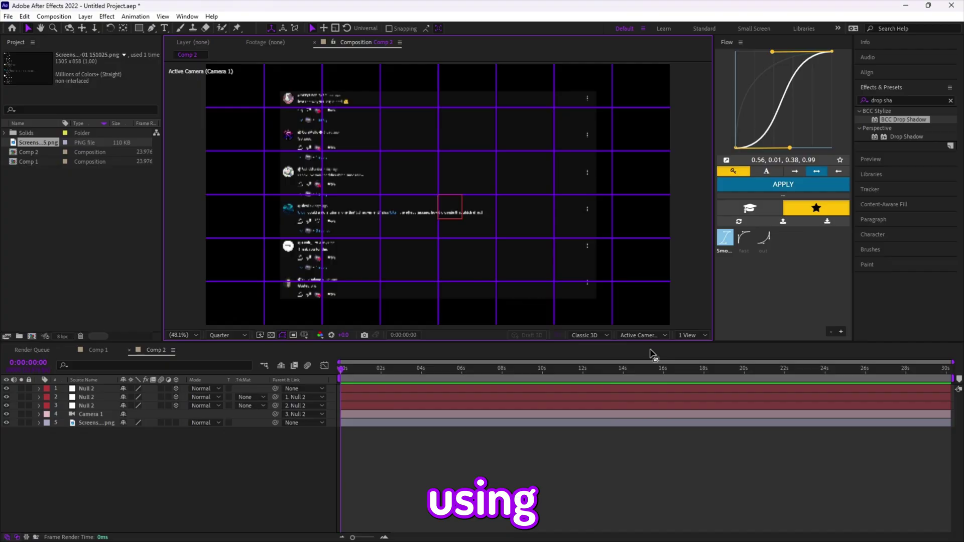
click(308, 122)
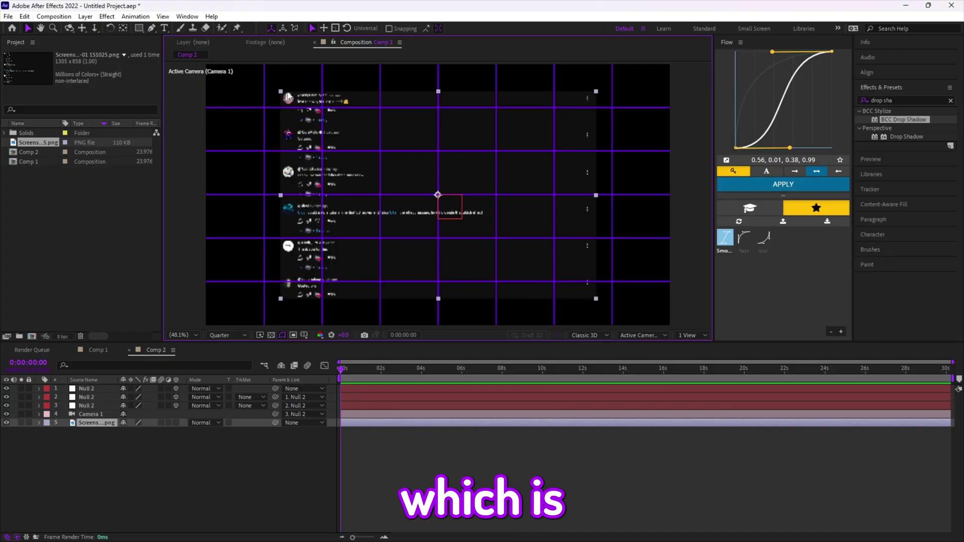
drag(131, 432, 165, 438)
click(169, 456)
click(191, 423)
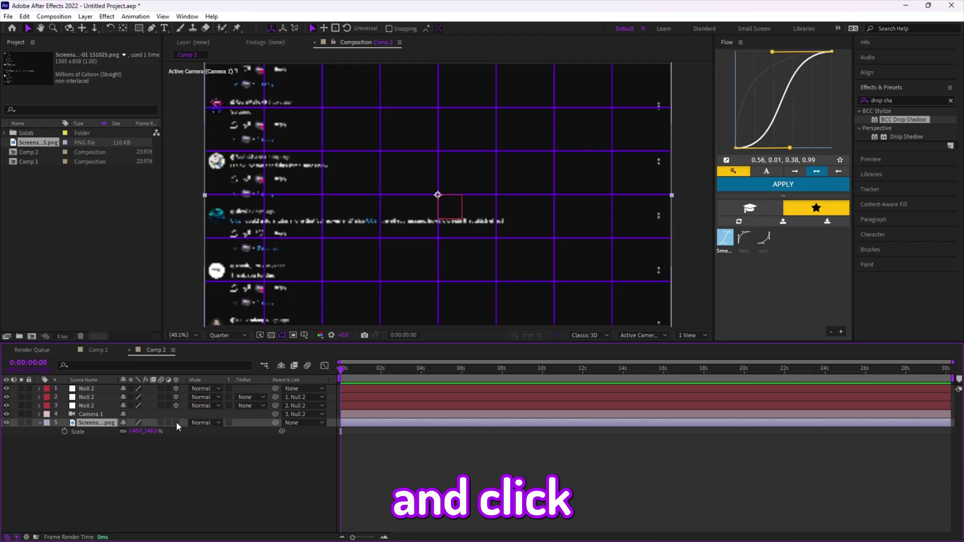
Step: Turn the screenshot PNG layer in Comp 2 into a 3D layer
click(176, 422)
click(339, 442)
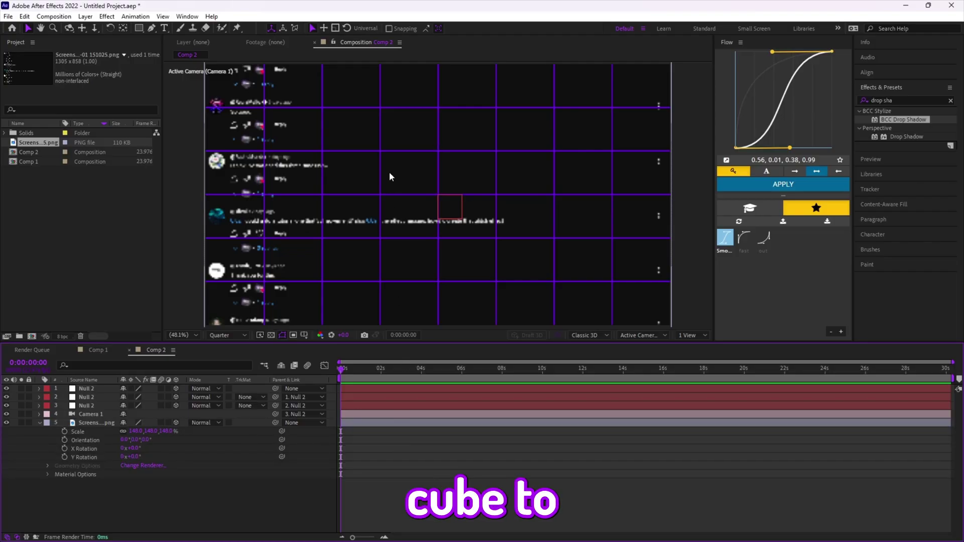
click(351, 423)
Step: Set keyframes for the third null's Position and X, Y and Z Rotation at the start of the composition
click(354, 405)
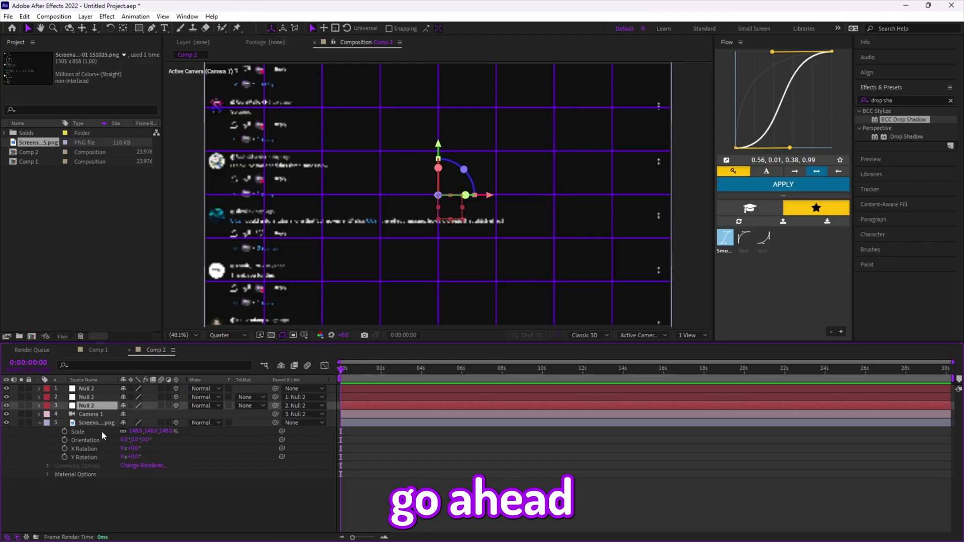
key(p)
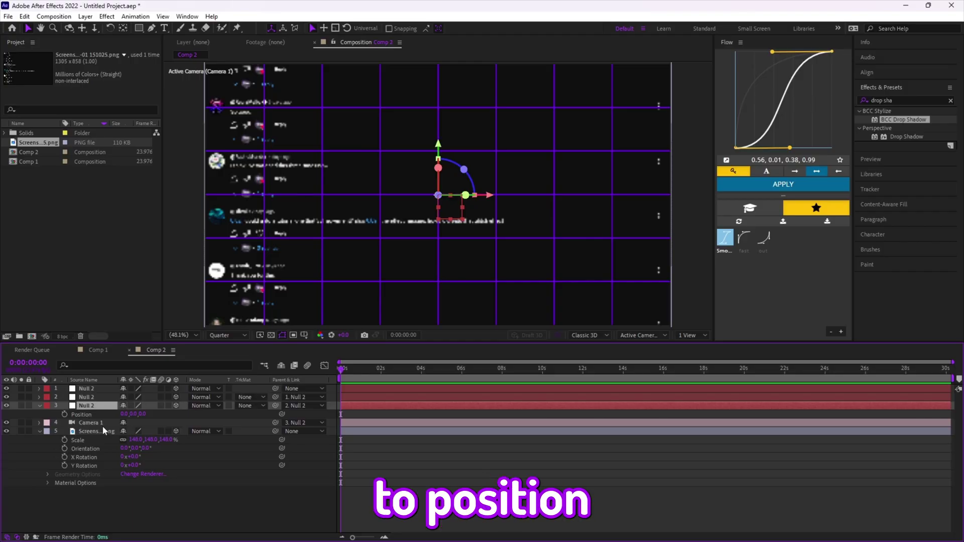
key(shift+r)
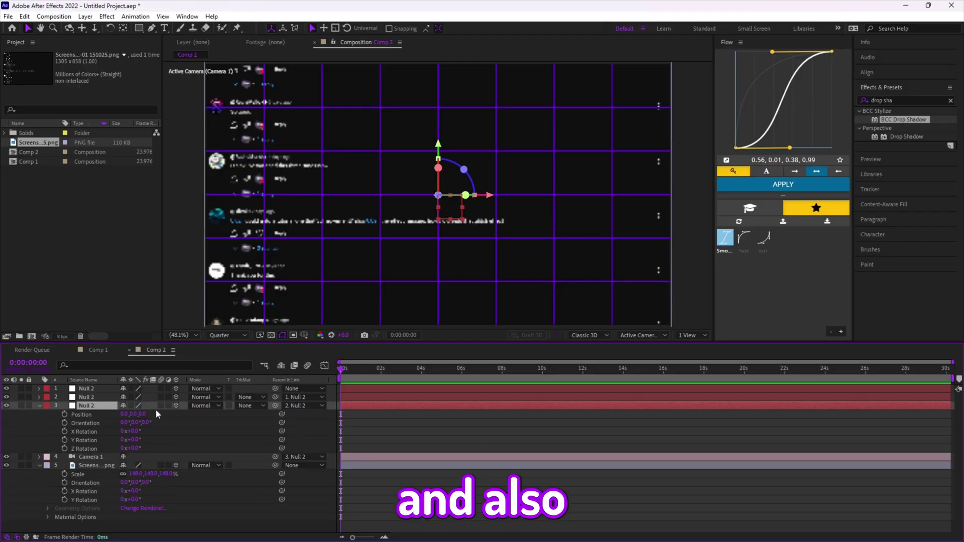
click(64, 414)
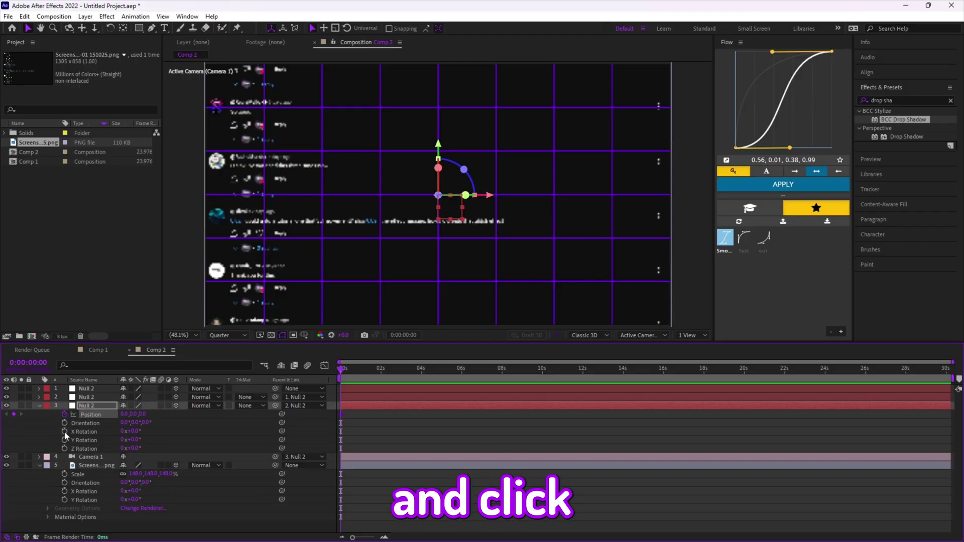
click(64, 432)
click(64, 440)
click(64, 449)
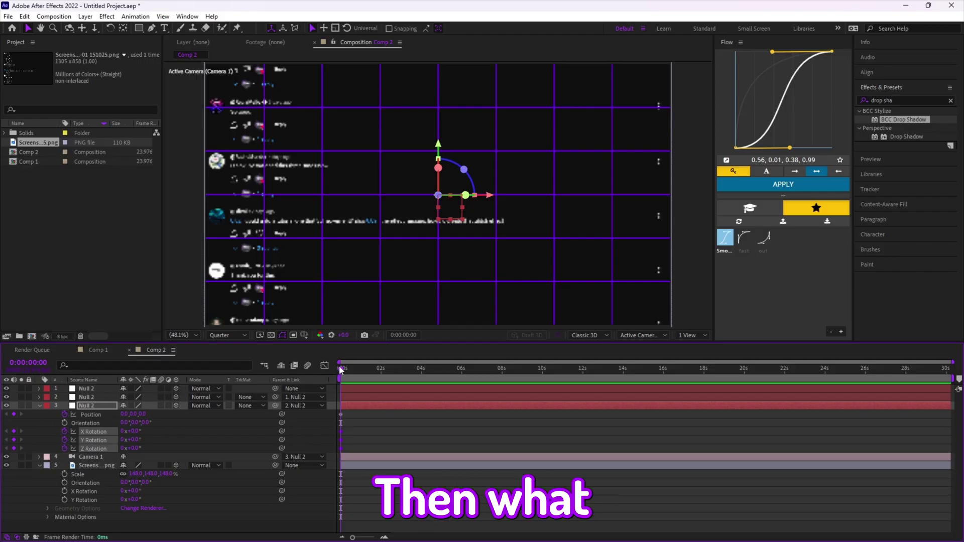
Step: At 0:00:02:18, set the third null's Position to about -209, -74, 607, X Rotation to 15° and Y Rotation to 14°
drag(340, 369, 396, 372)
click(266, 426)
drag(146, 414, 34, 427)
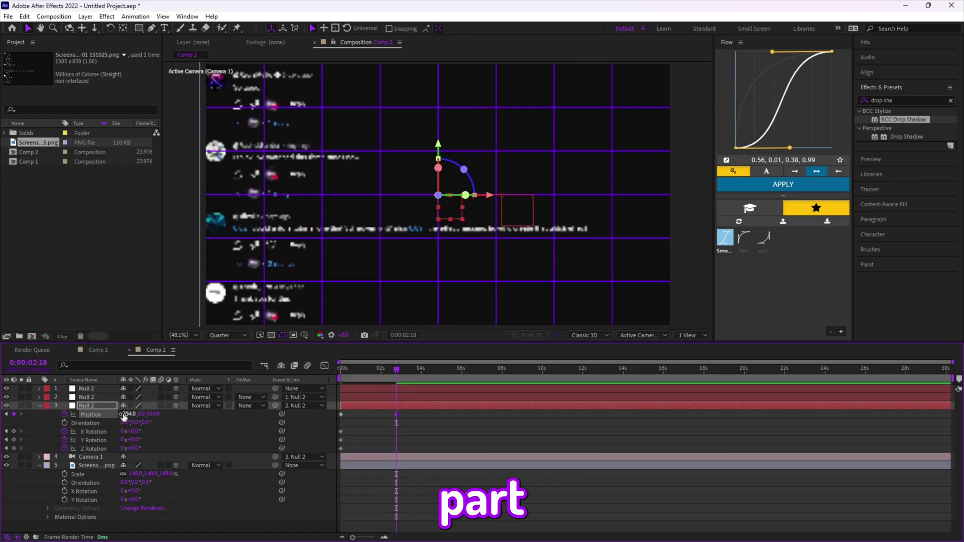
drag(126, 415, 60, 422)
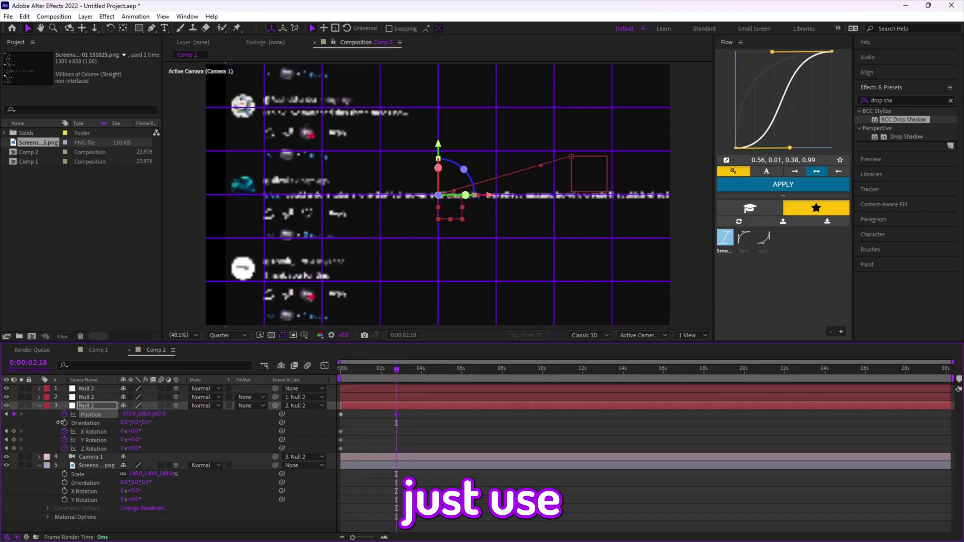
drag(375, 377, 398, 378)
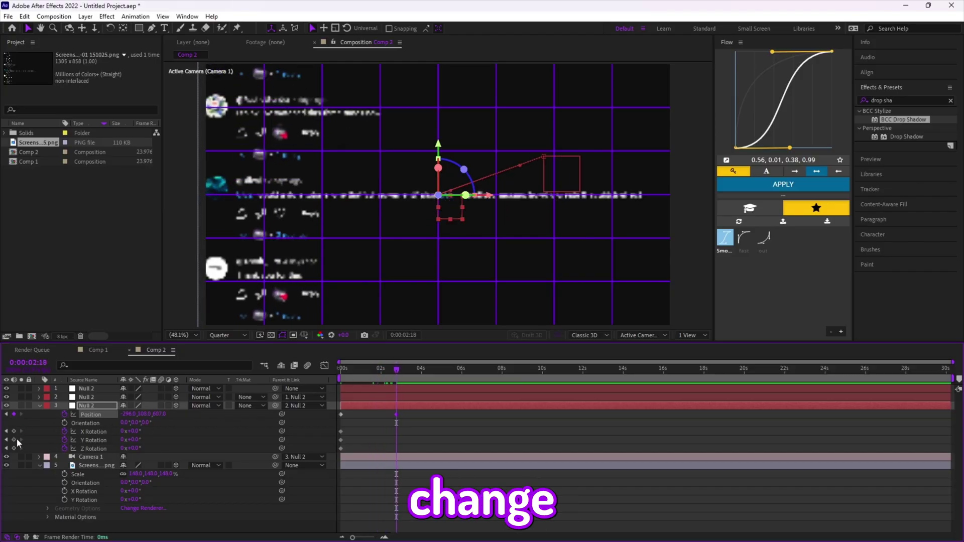
drag(134, 441, 173, 418)
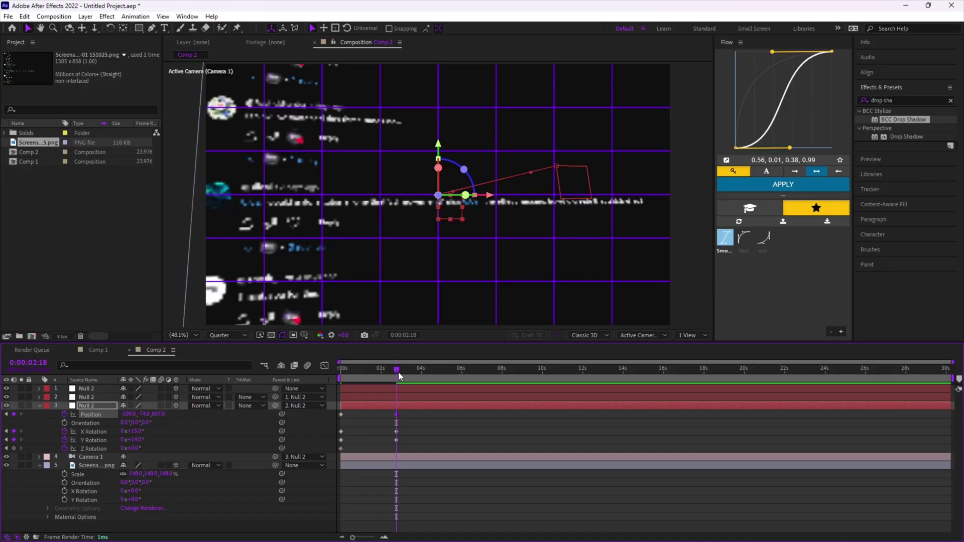
drag(400, 376, 469, 376)
drag(129, 414, 177, 414)
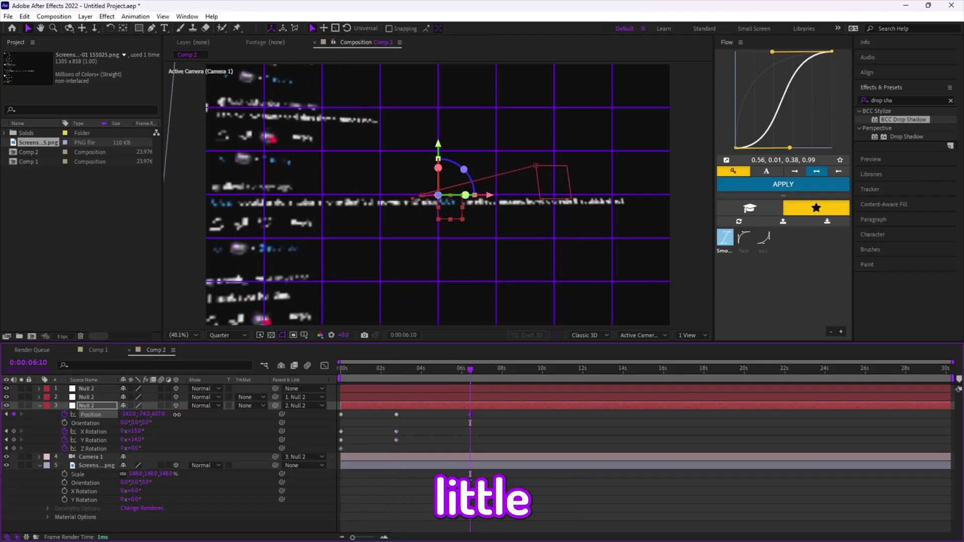
key(ctrl+z)
Step: Set starting keyframes for the second null's Position, X Rotation and Y Rotation at 0:00:02:09
click(441, 396)
key(p)
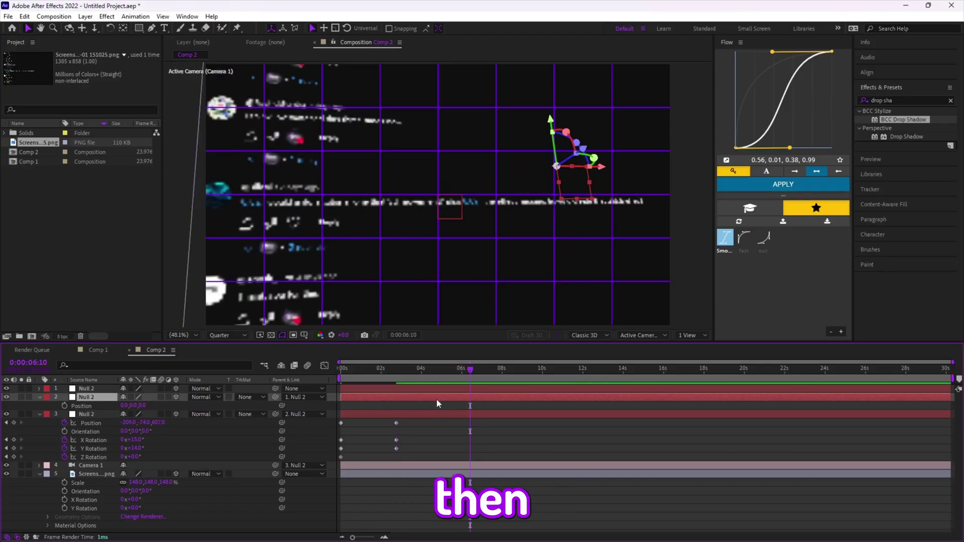
click(388, 376)
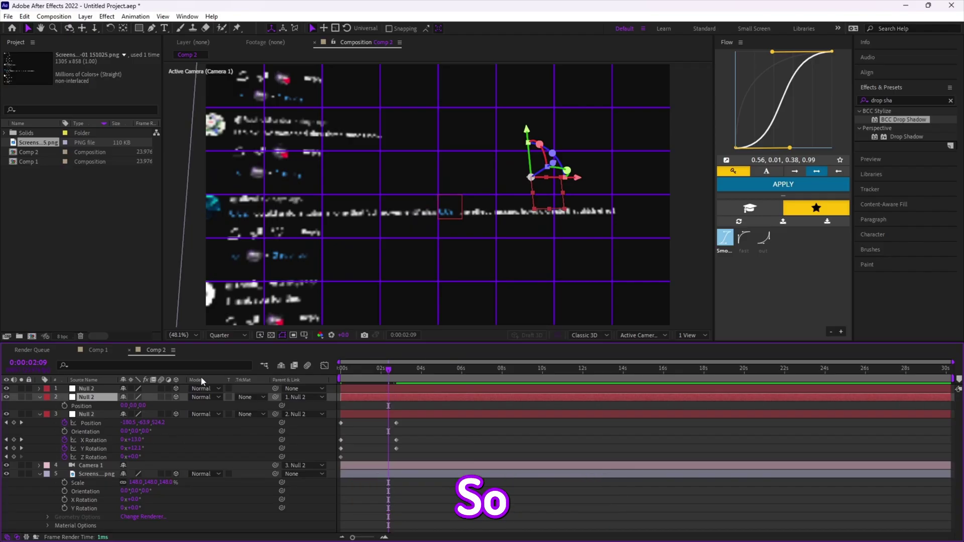
click(64, 406)
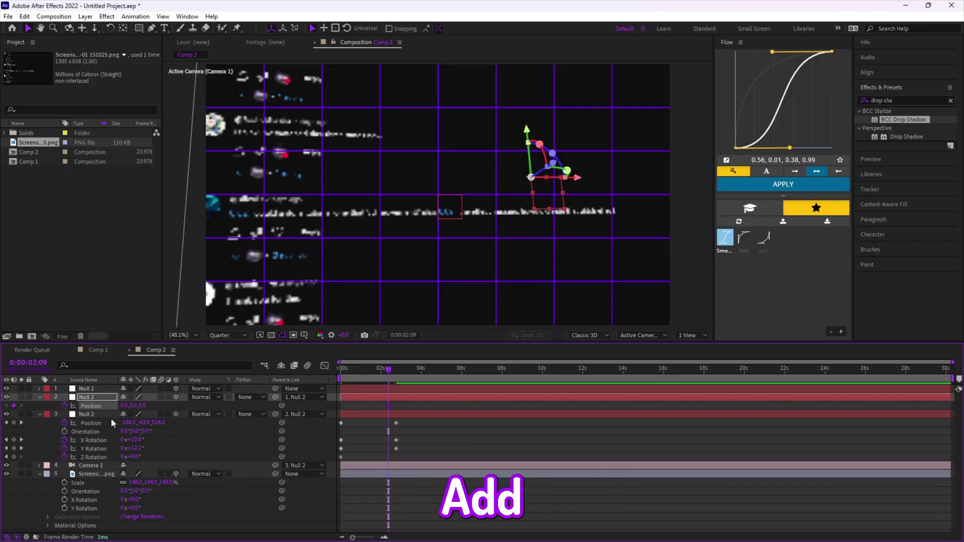
key(shift+r)
click(64, 431)
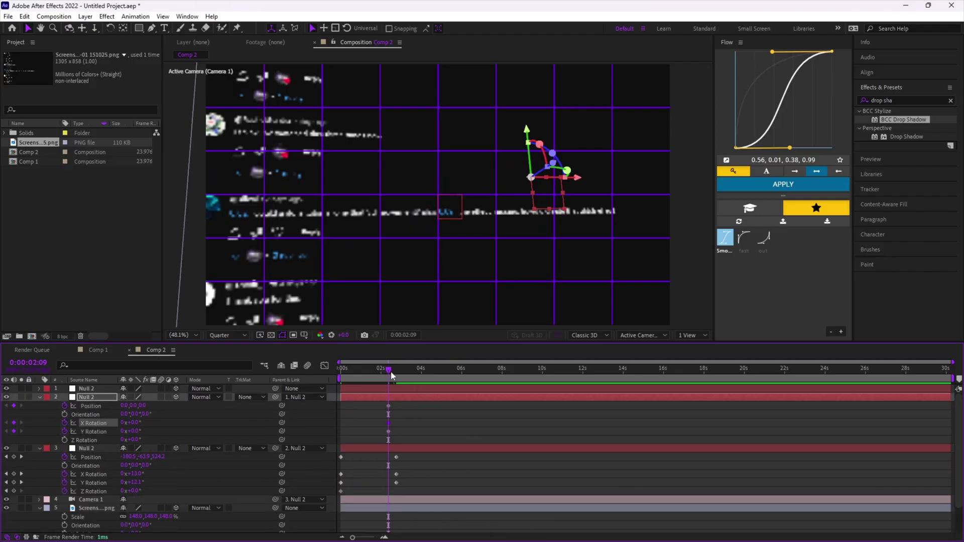
Step: At about 4.7 seconds, set the second null's Position to about 413, 56, 161, X Rotation to -14° and Y Rotation to -8°
drag(391, 373, 435, 375)
drag(124, 405, 271, 407)
drag(143, 416, 195, 406)
key(ctrl+z)
drag(125, 406, 93, 406)
drag(133, 431, 109, 406)
drag(141, 406, 196, 406)
drag(133, 423, 139, 424)
drag(156, 407, 170, 408)
drag(145, 406, 202, 405)
click(352, 415)
drag(346, 371, 459, 393)
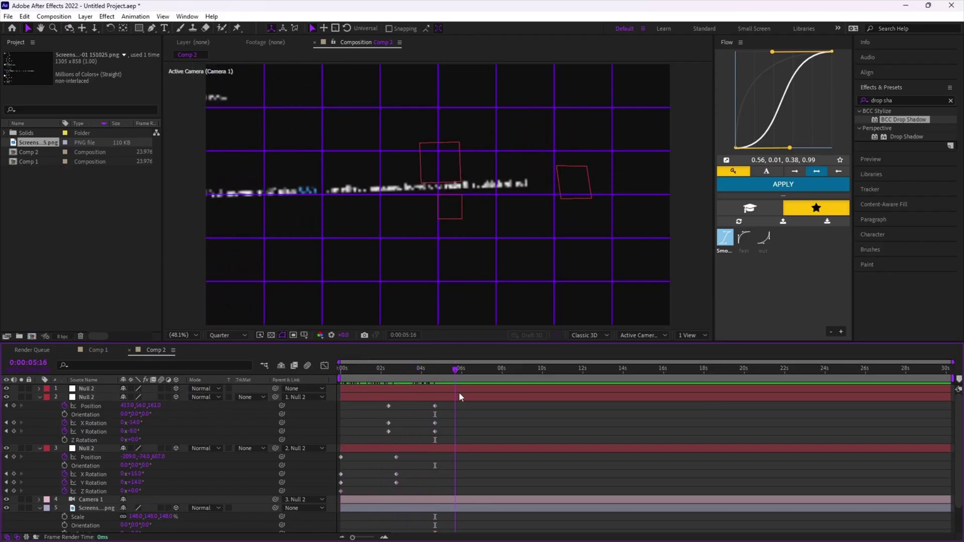
Step: Set starting keyframes for the first null's Position, X Rotation and Y Rotation at 0:00:04:00
click(409, 387)
key(p)
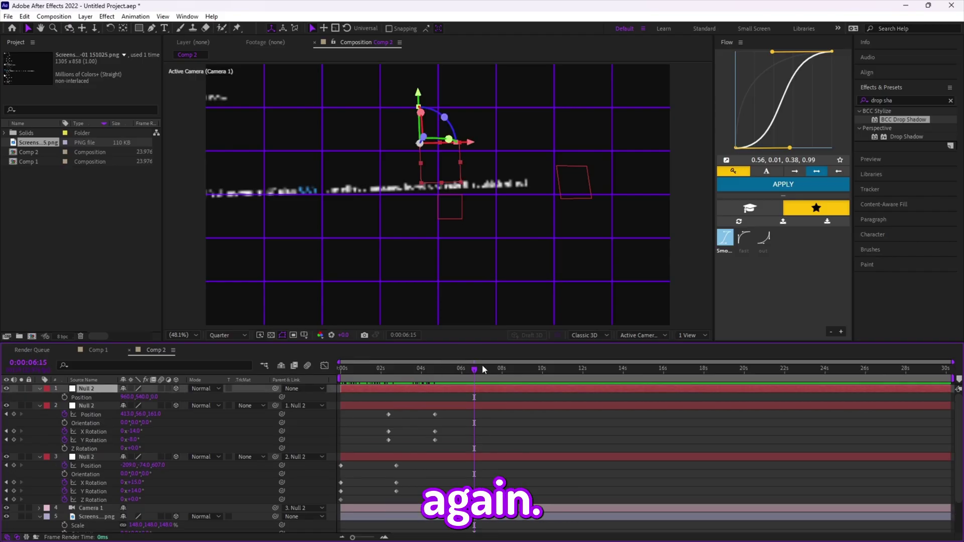
drag(482, 365, 421, 368)
key(shift+r)
click(64, 397)
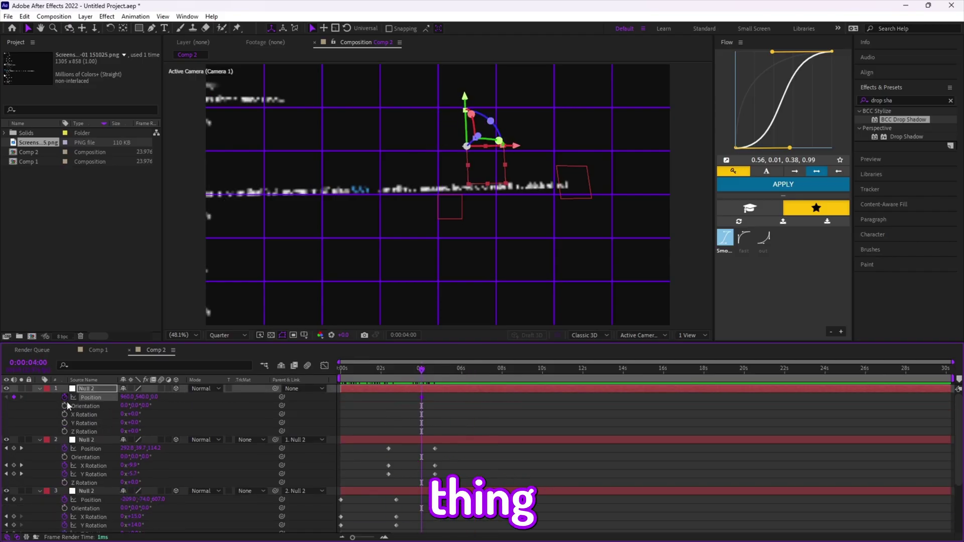
click(65, 415)
click(64, 422)
Step: At 0:00:06:17, set the first null's X position to about 527 and its X Rotation to about 16°
click(475, 381)
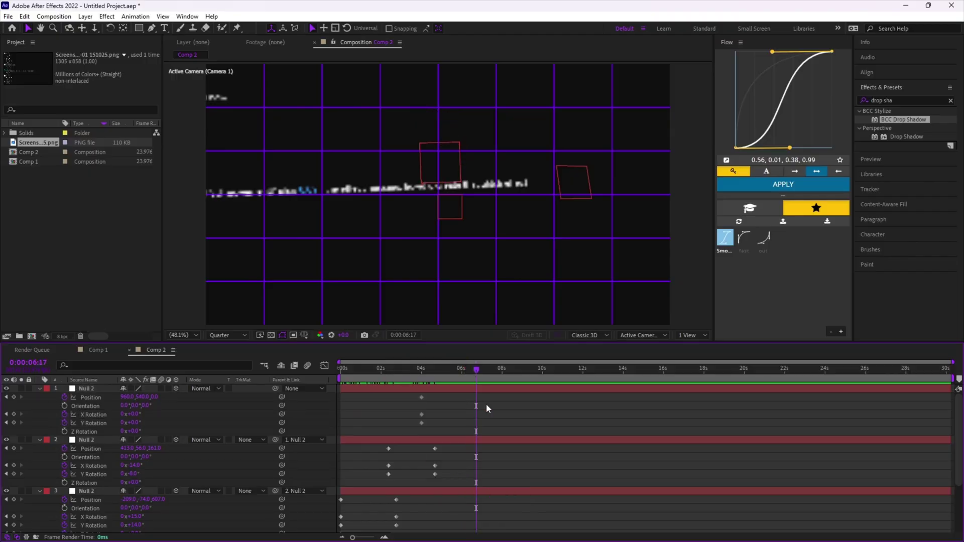
drag(179, 393, 0, 396)
drag(115, 398, 48, 399)
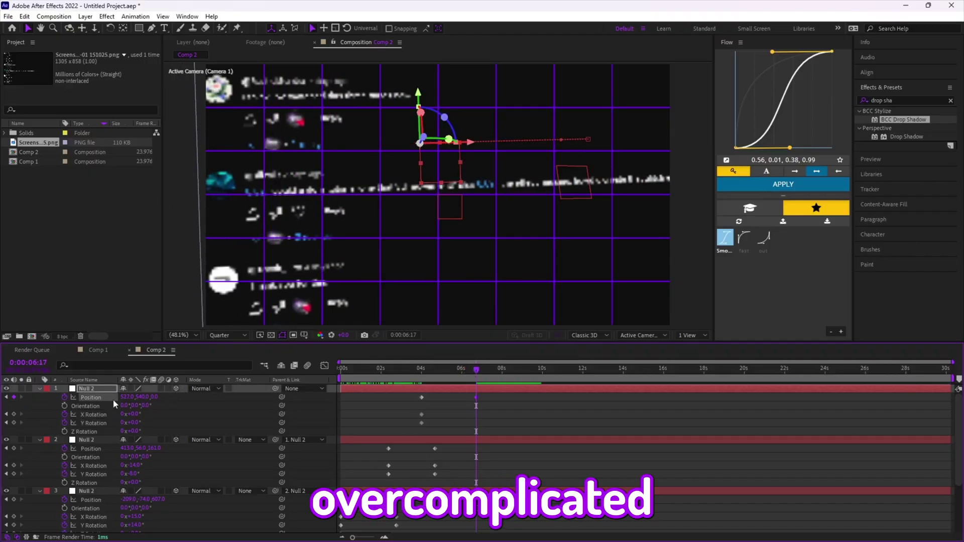
drag(113, 399, 471, 391)
key(Home)
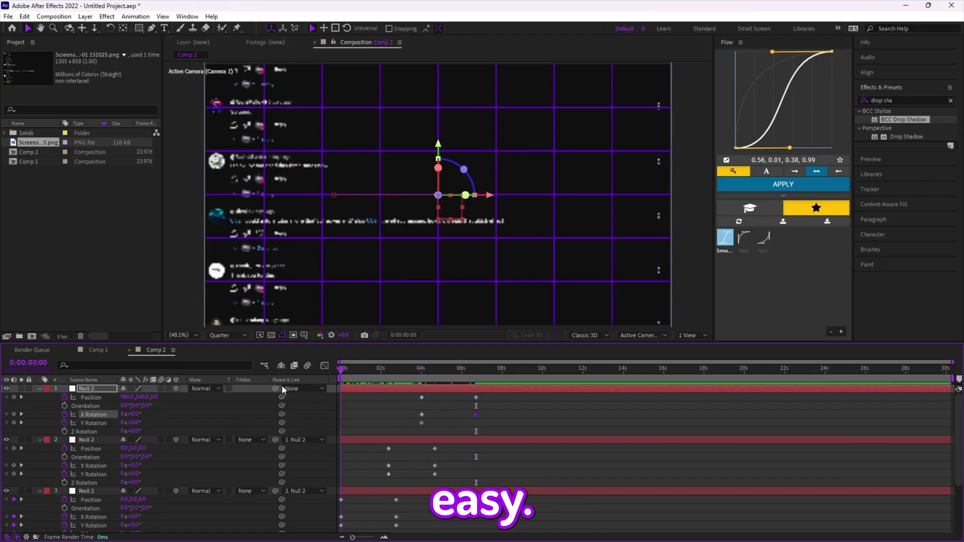
drag(346, 391, 470, 400)
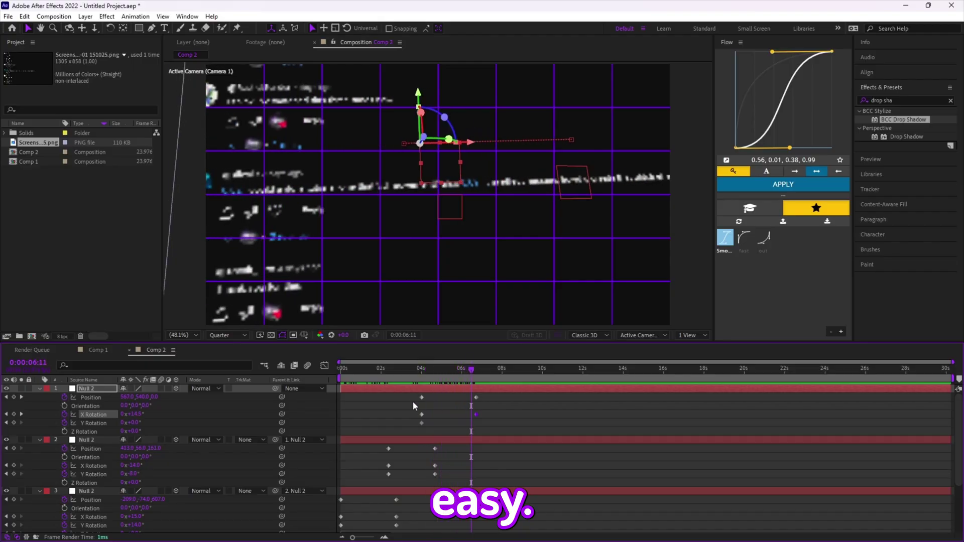
Step: Shift all of the first null's keyframes forward in time by about a third of a second
drag(410, 396, 489, 438)
drag(477, 397, 337, 532)
click(484, 404)
key(Home)
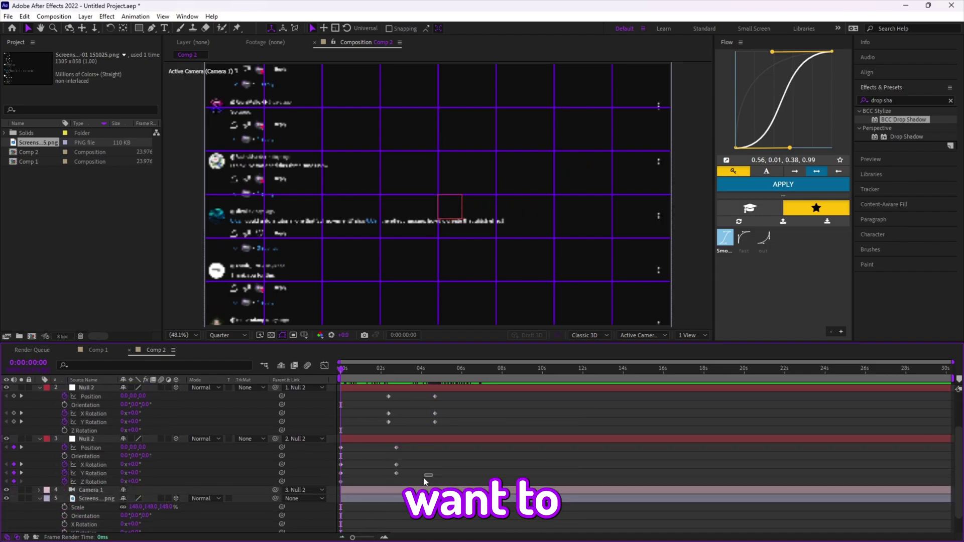
Step: Select the keyframes of all three nulls and separate the dimensions of their Position properties
drag(331, 477, 541, 404)
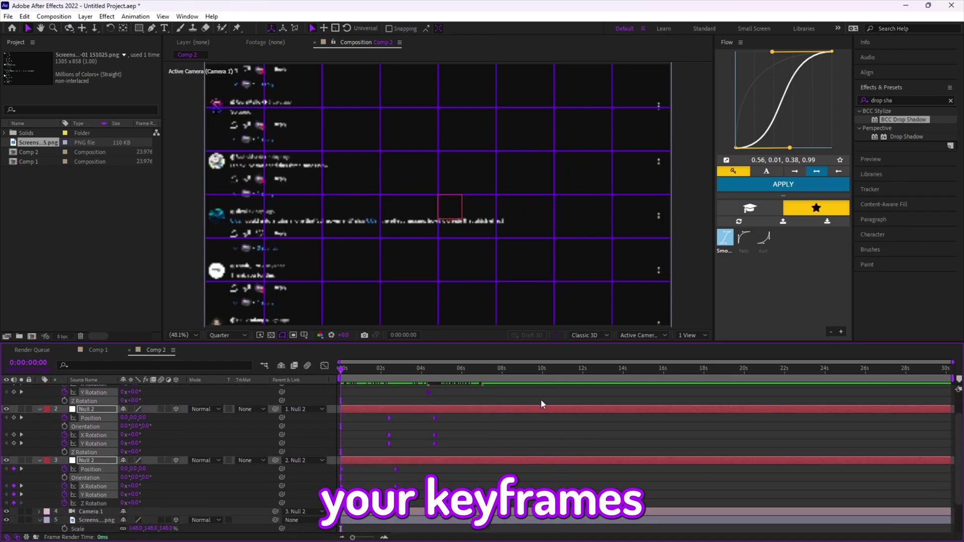
right_click(89, 397)
click(136, 270)
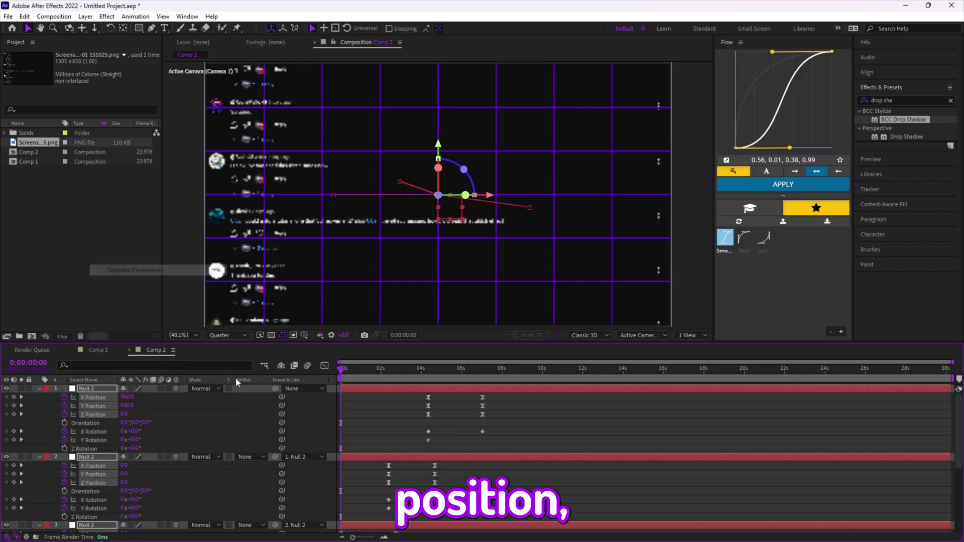
Step: Apply the 0.56, 0.01, 0.38, 0.99 Flow easing curve to all position and rotation keyframes of the three nulls
drag(508, 398, 337, 485)
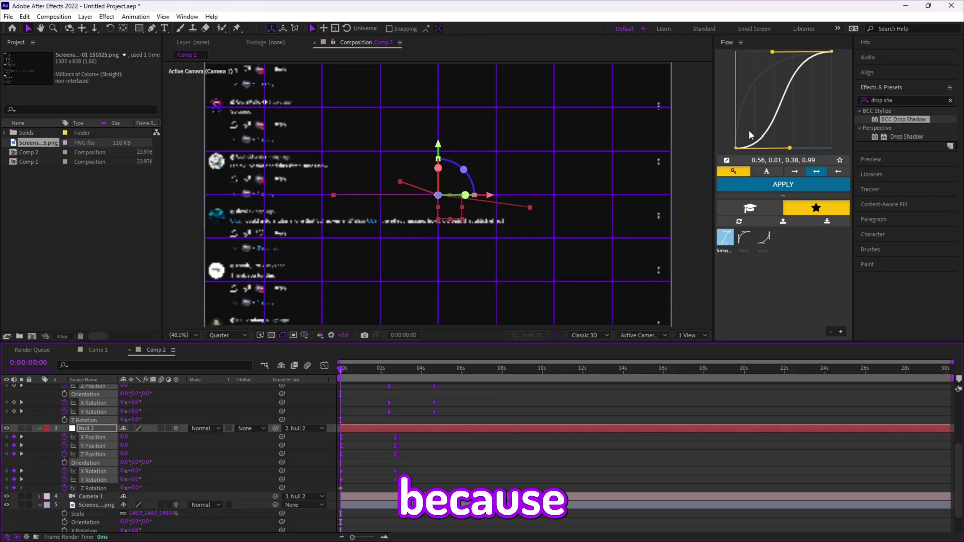
click(752, 186)
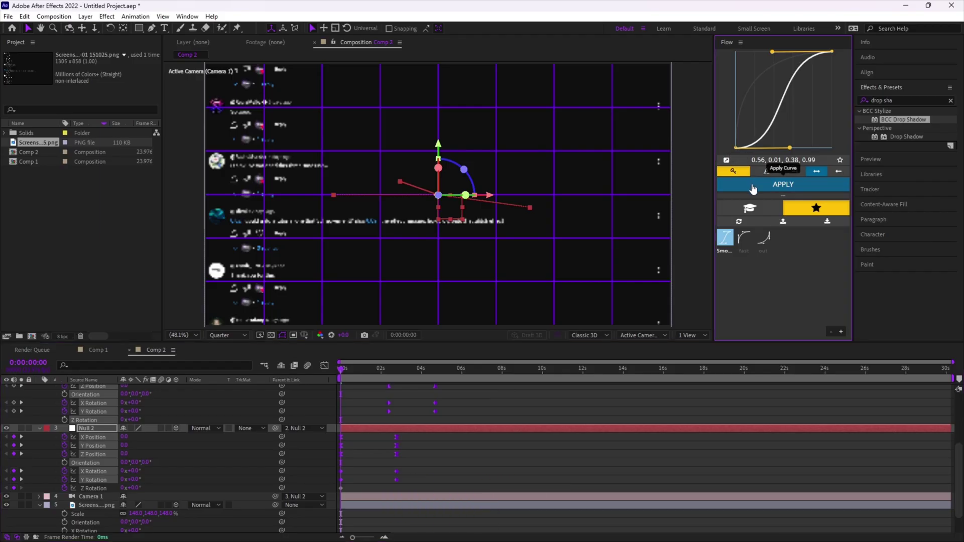
click(499, 442)
Step: Play back and scrub through the three-null camera move to review the eased motion over the screenshot
key(space)
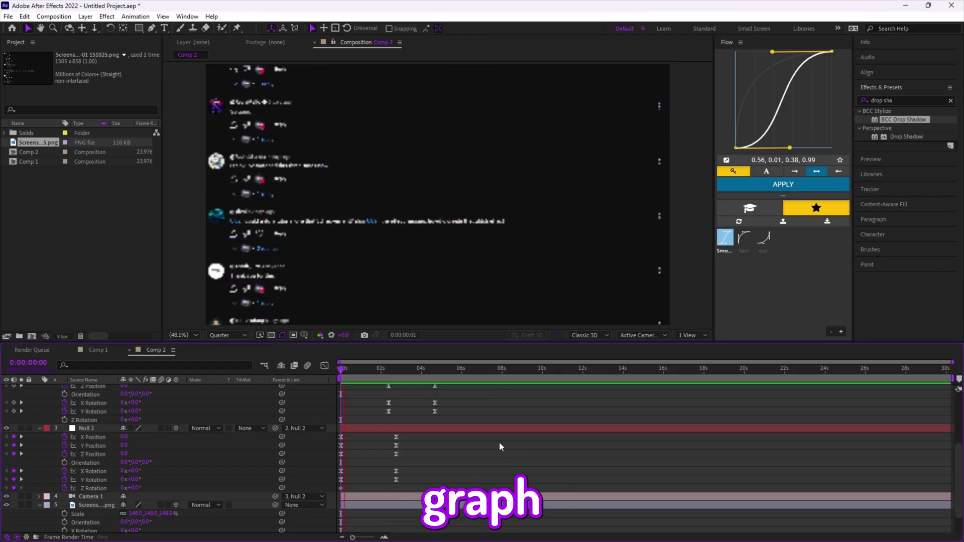
scroll(522, 447, up, 3)
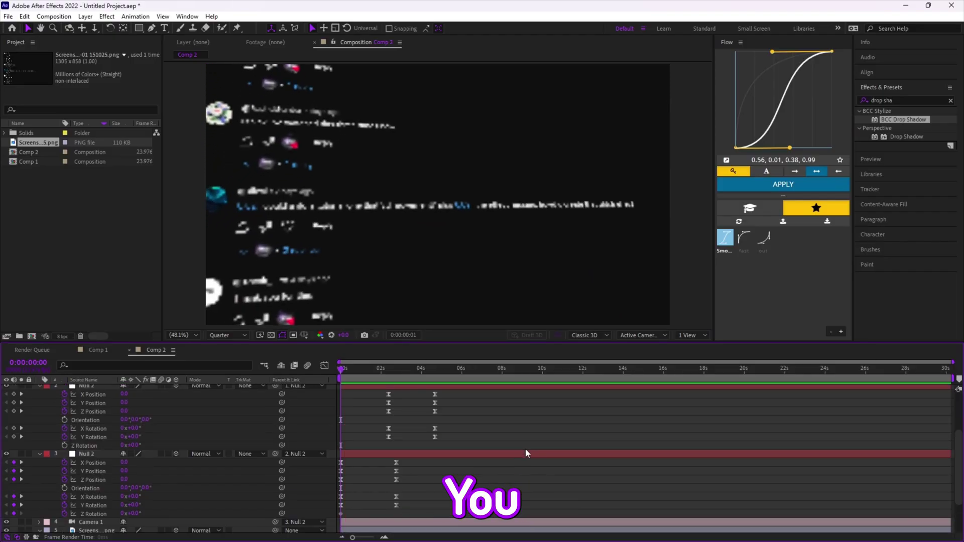
scroll(526, 453, up, 3)
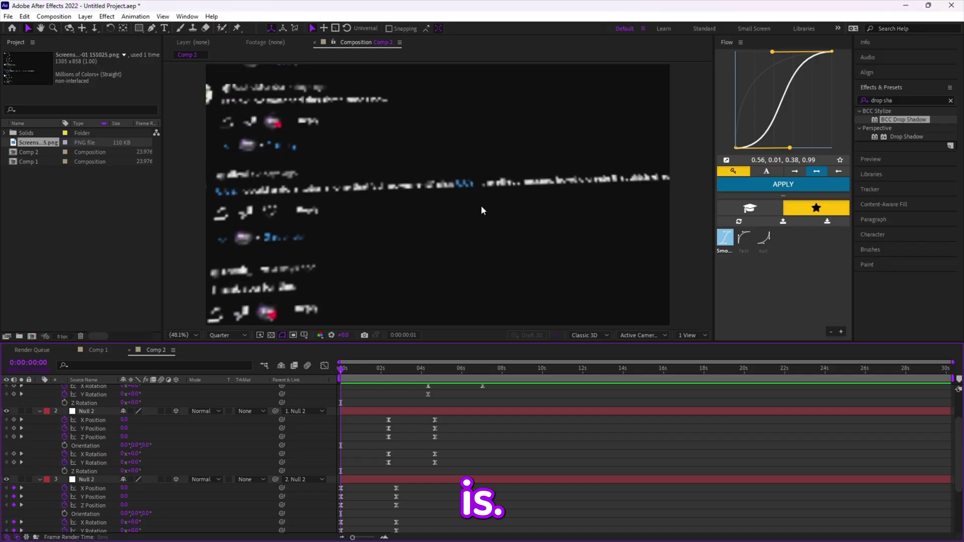
key(space)
scroll(467, 402, up, 5)
drag(464, 370, 245, 419)
key(space)
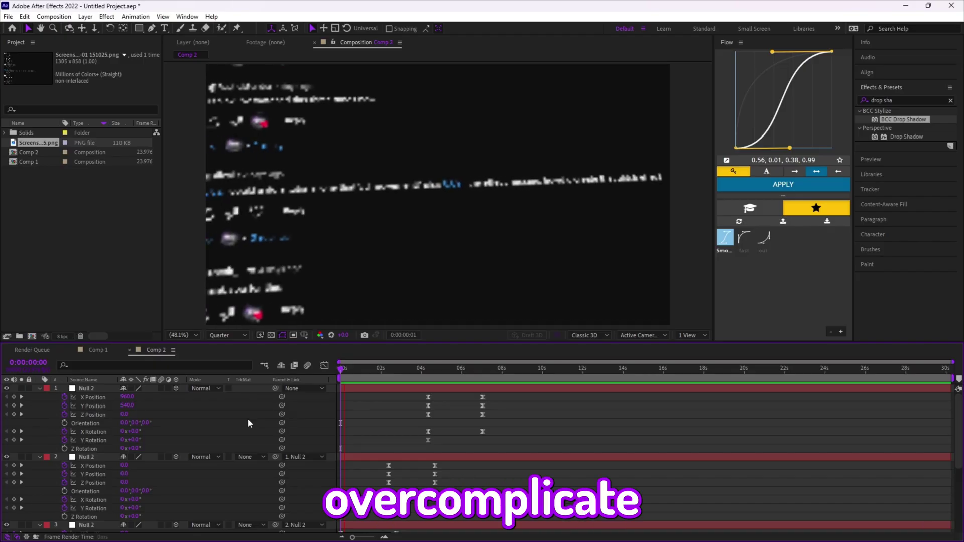
key(space)
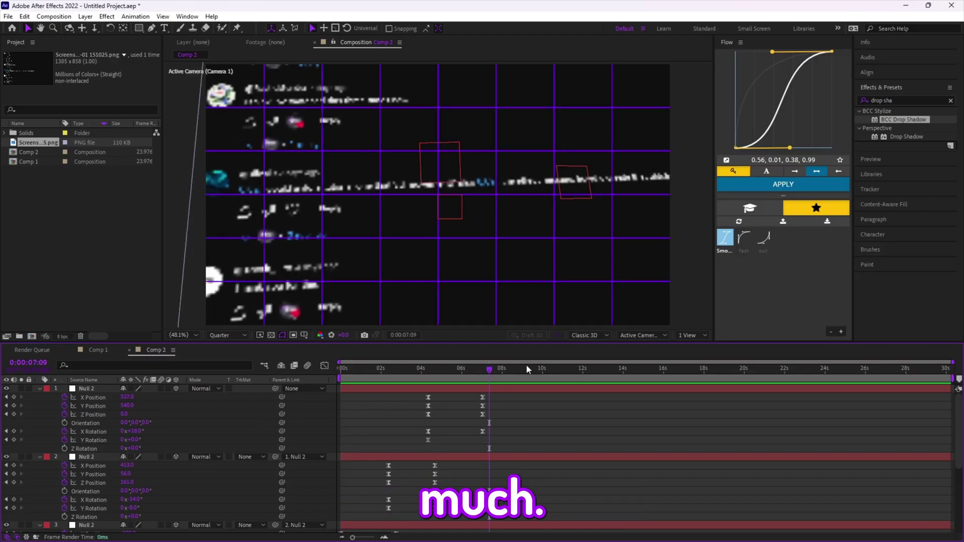
drag(526, 364, 495, 307)
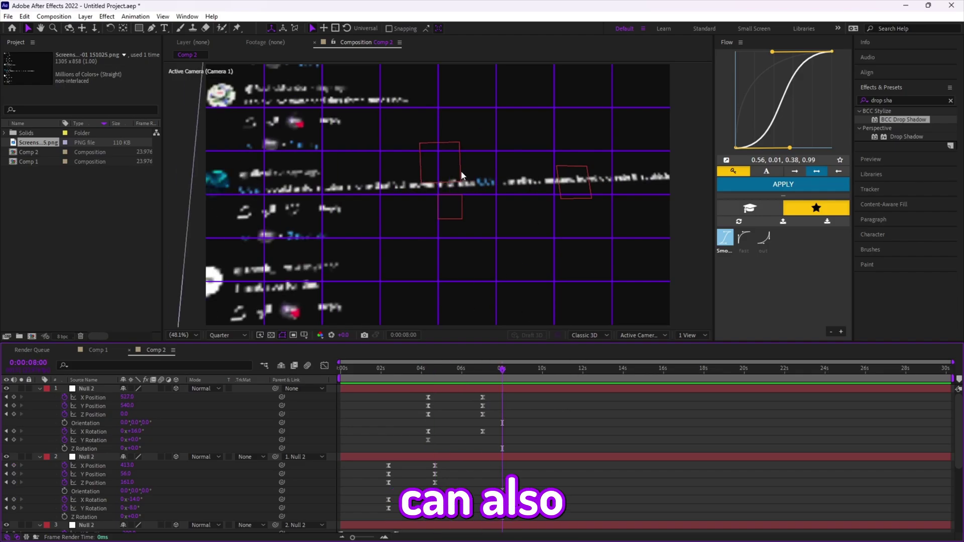
drag(502, 407, 384, 408)
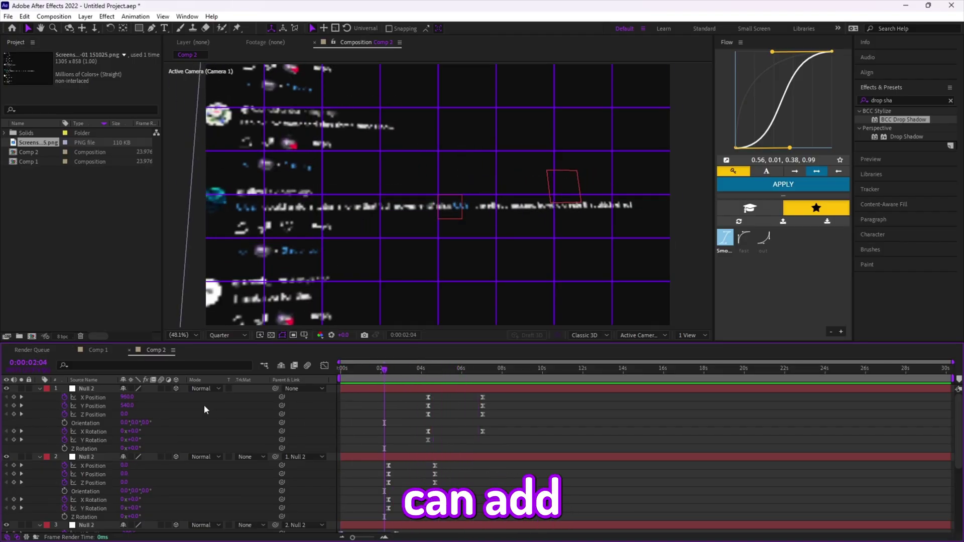